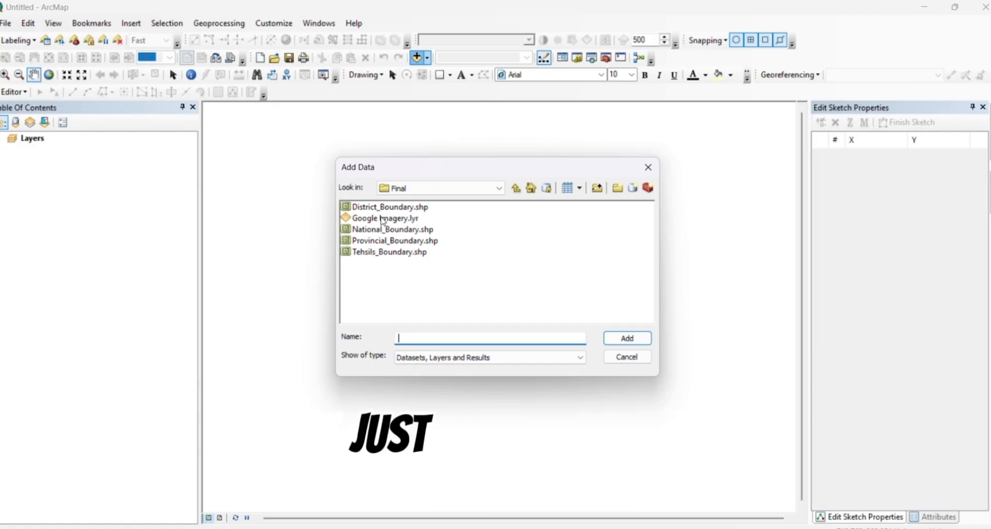
Add the District_Boundary.shp shapefile to the map and open its attribute table
left_click(390, 207)
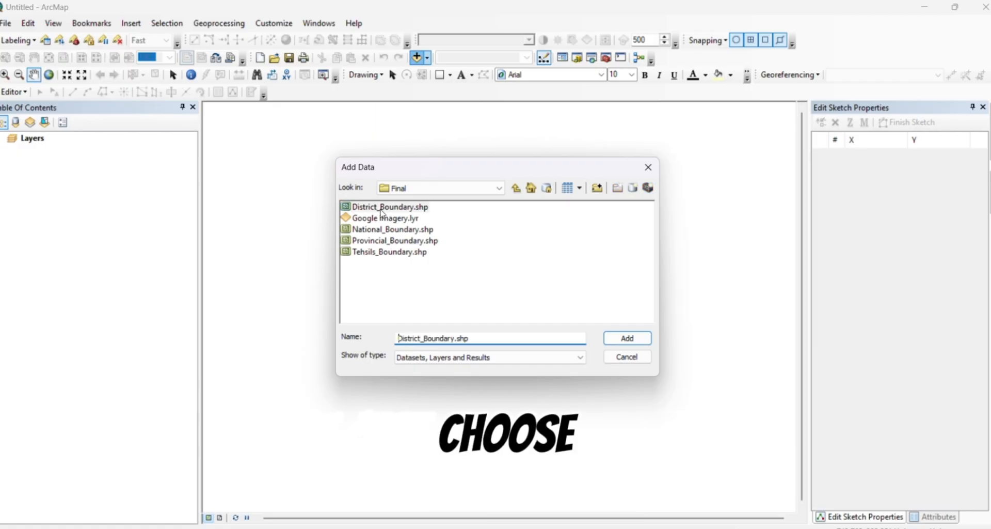
left_click(628, 339)
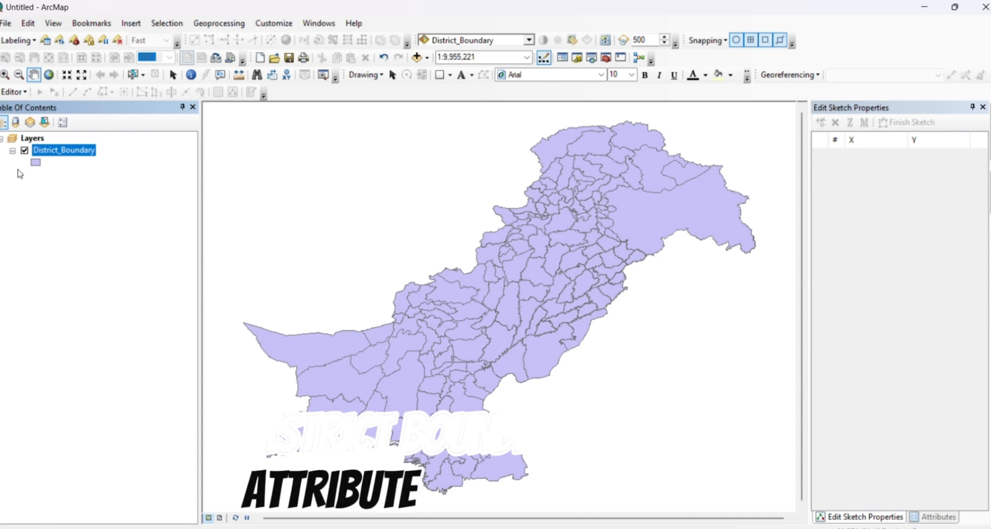
right_click(51, 155)
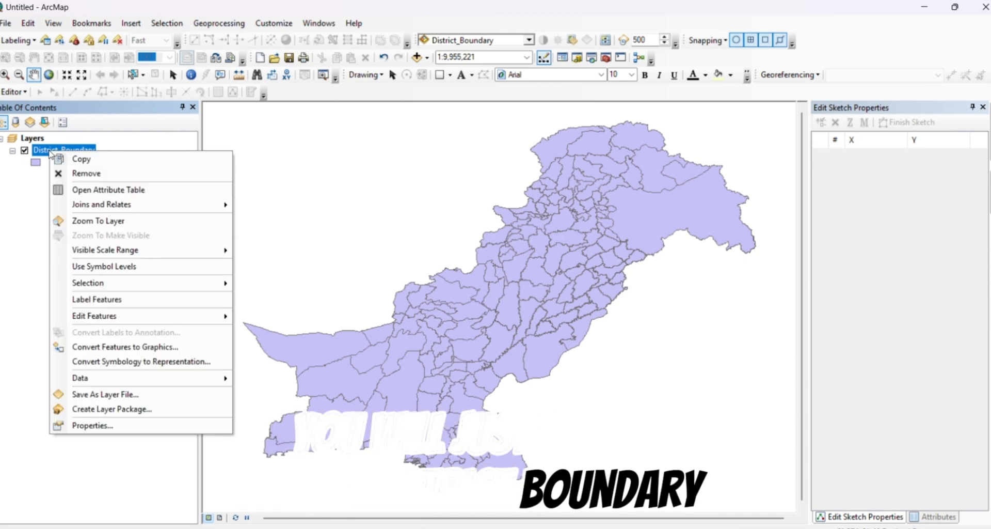
left_click(117, 191)
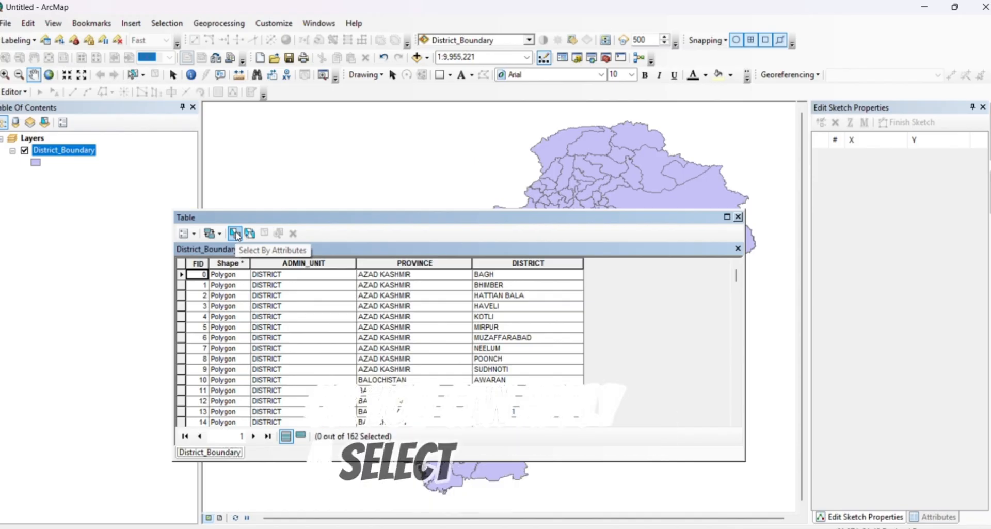
Select the Lodhran record in the District_Boundary table by attributes with the clause "DISTRICT" = 'LODHRAN'
left_click(161, 26)
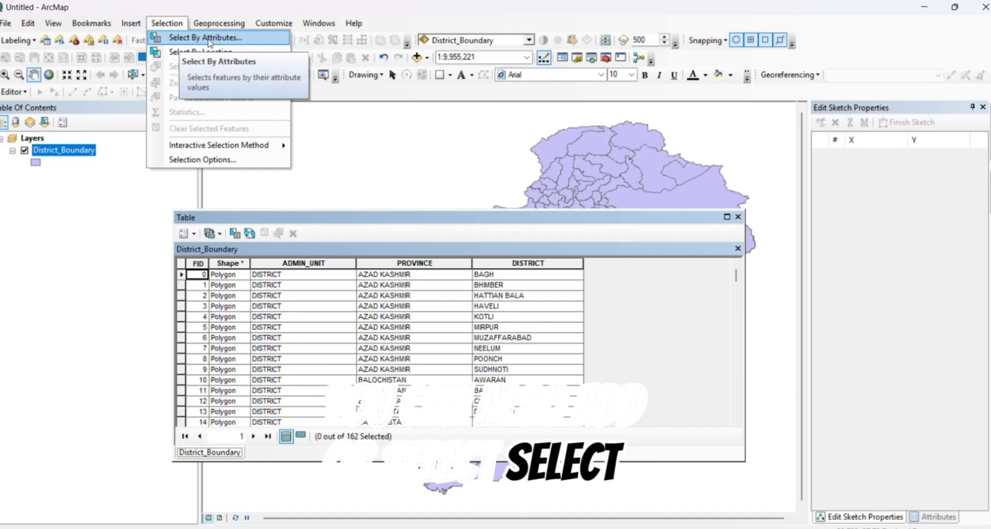
left_click(361, 234)
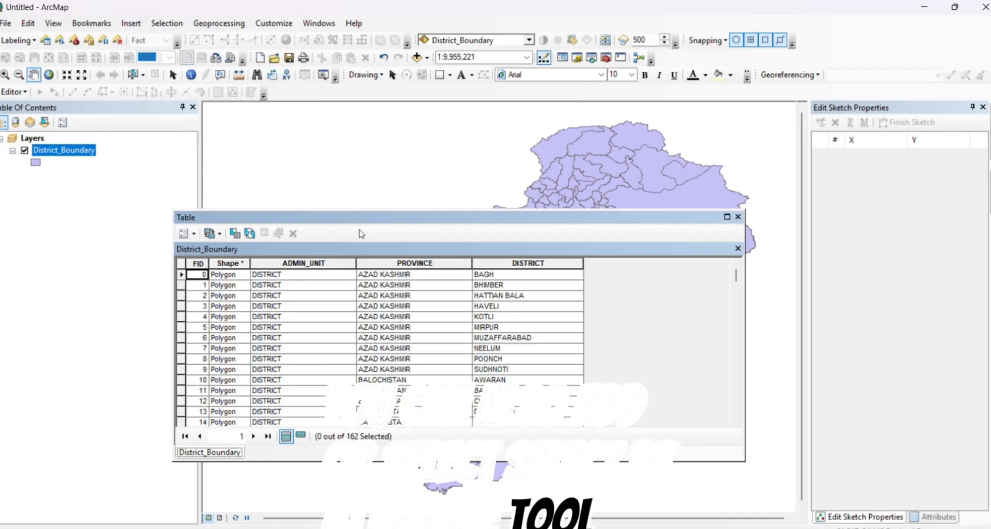
left_click(235, 233)
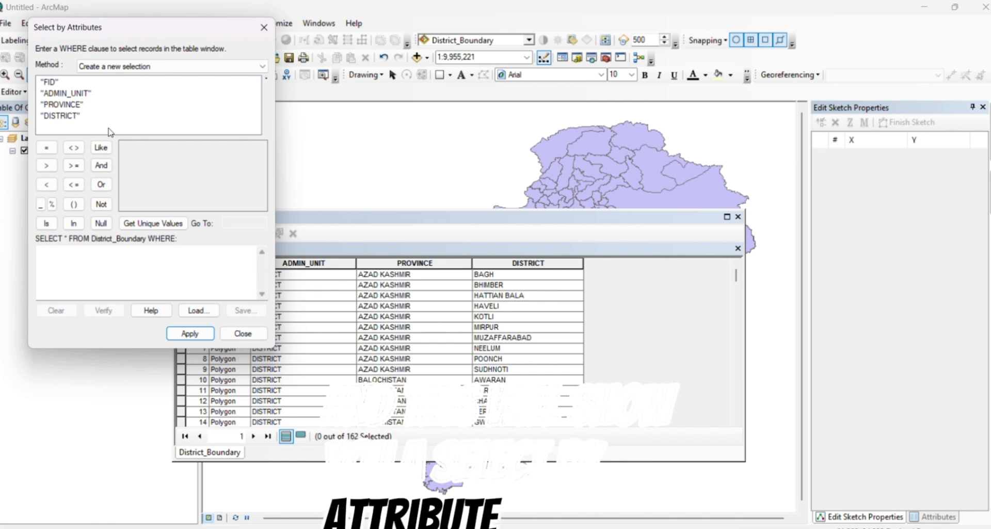
double_click(61, 121)
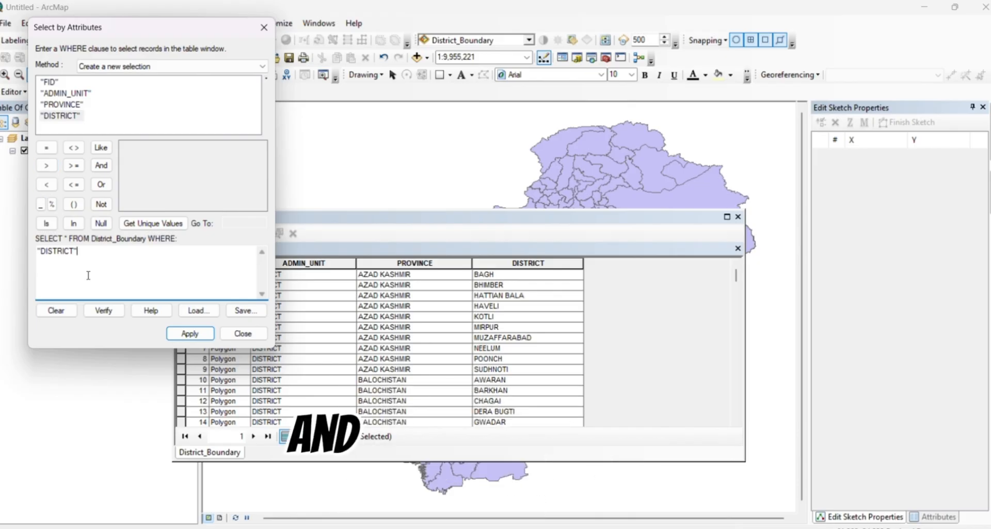
left_click(46, 147)
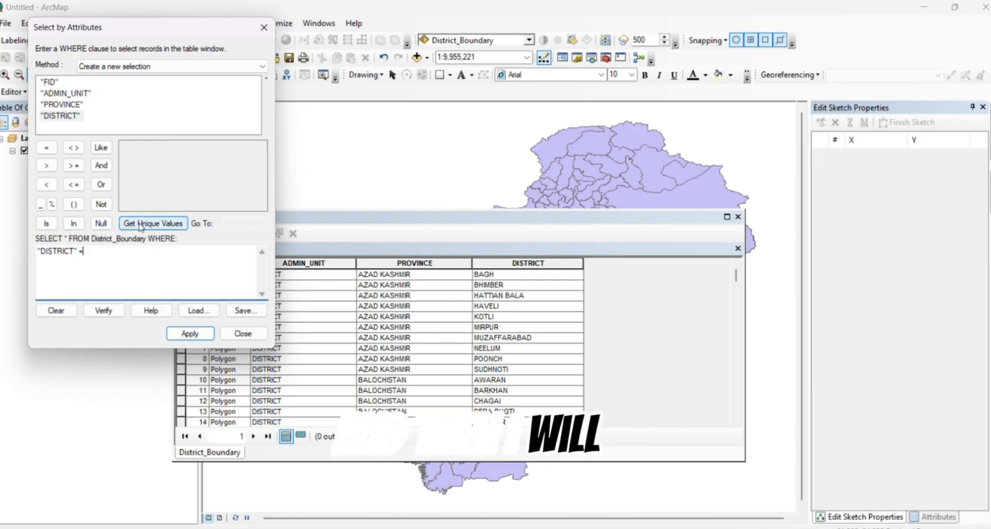
left_click(141, 224)
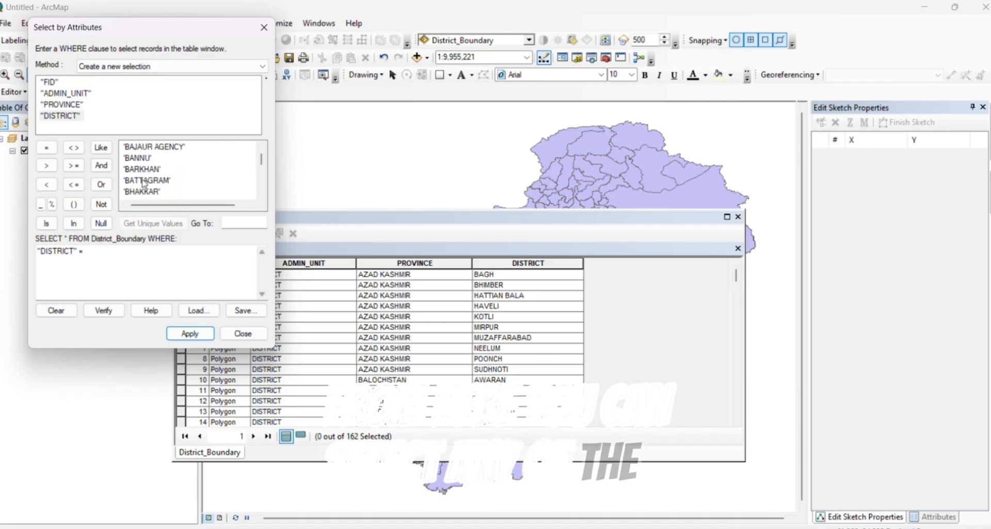
scroll(156, 183, "down", 1)
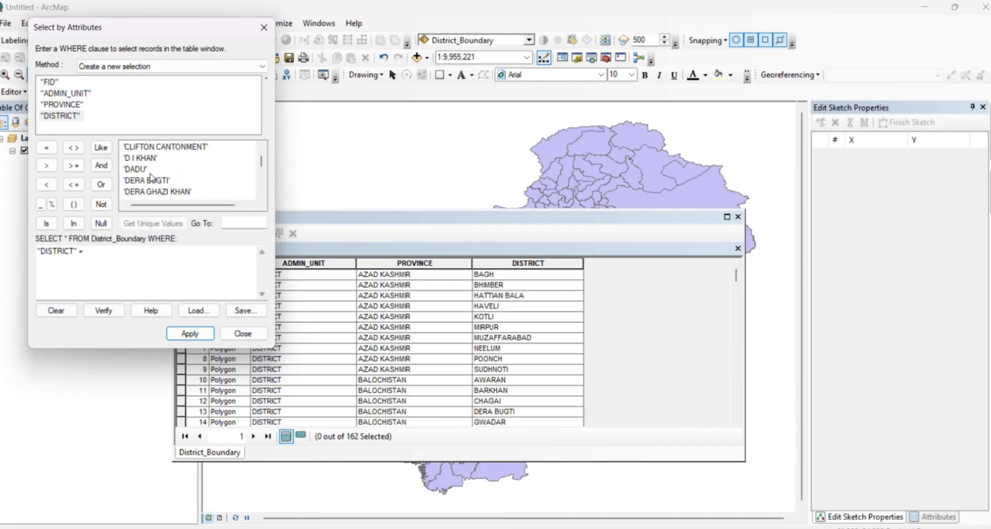
scroll(152, 178, "down", 10)
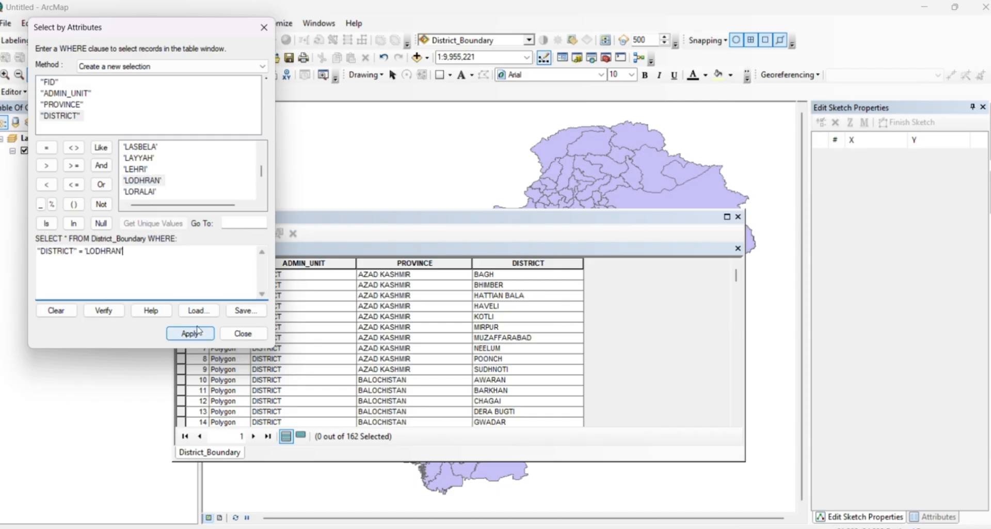
left_click(188, 333)
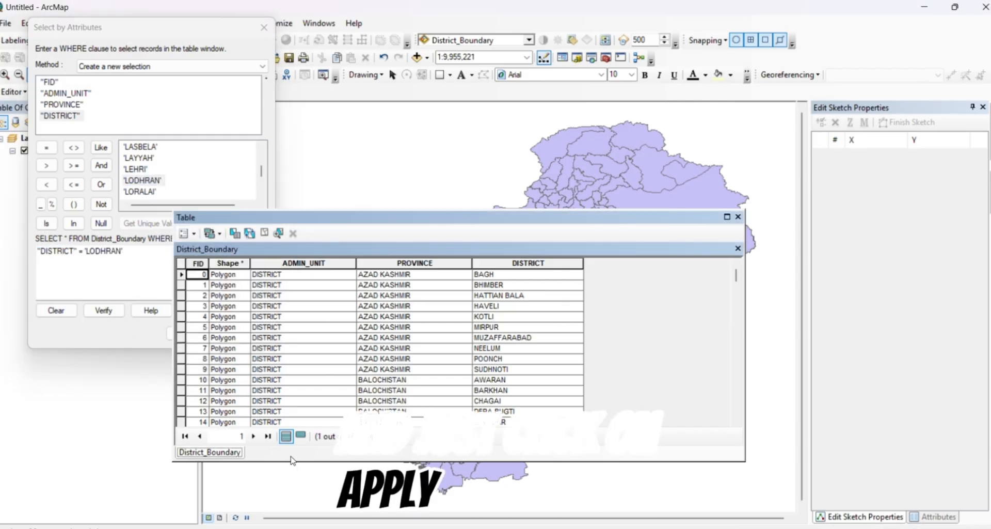
Close the attribute query, show only the selected records in the table, and move the table clear of the map
left_click(242, 333)
left_click(301, 436)
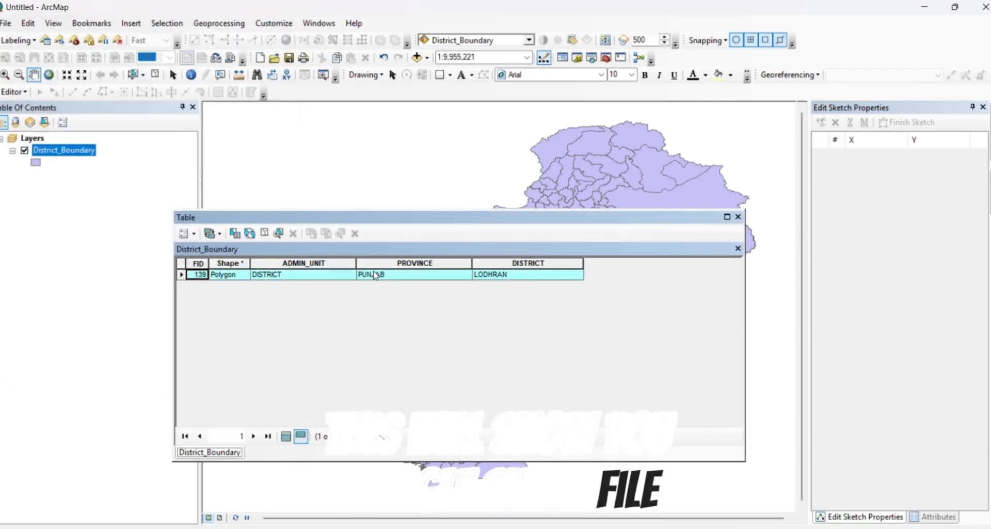
left_click_drag(310, 217, 489, 505)
Export the selected District_Boundary feature to Default.gdb as ROI_1_Lodhran and add it to the map as a layer
right_click(62, 154)
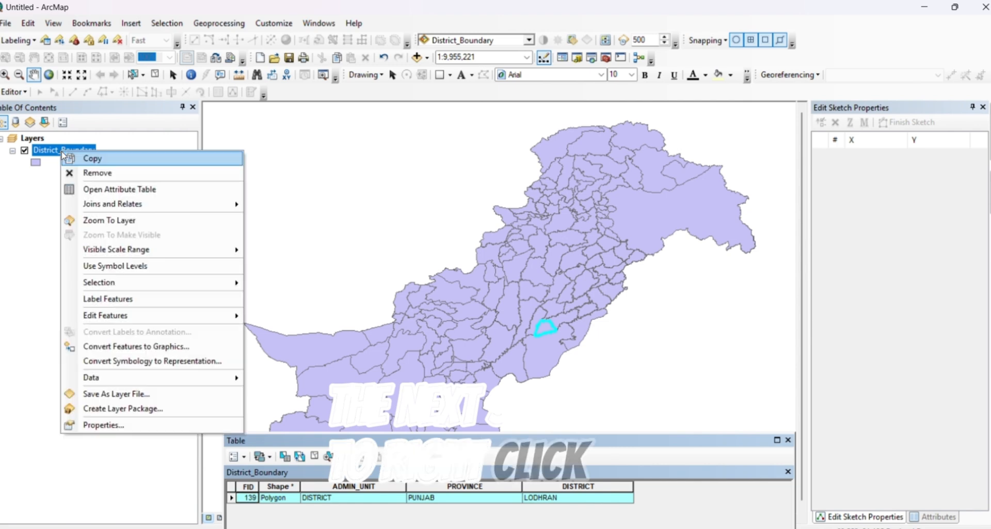
mouse_move(129, 381)
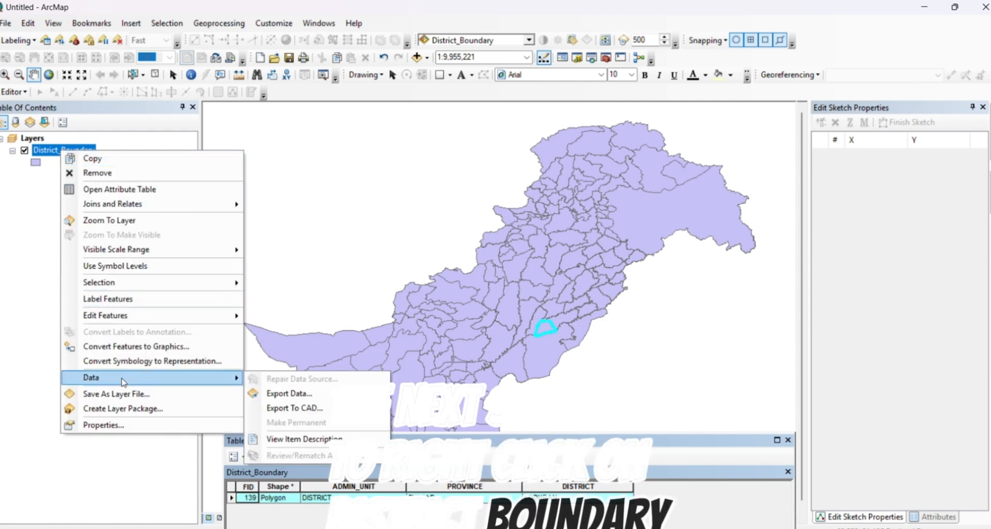
left_click(284, 394)
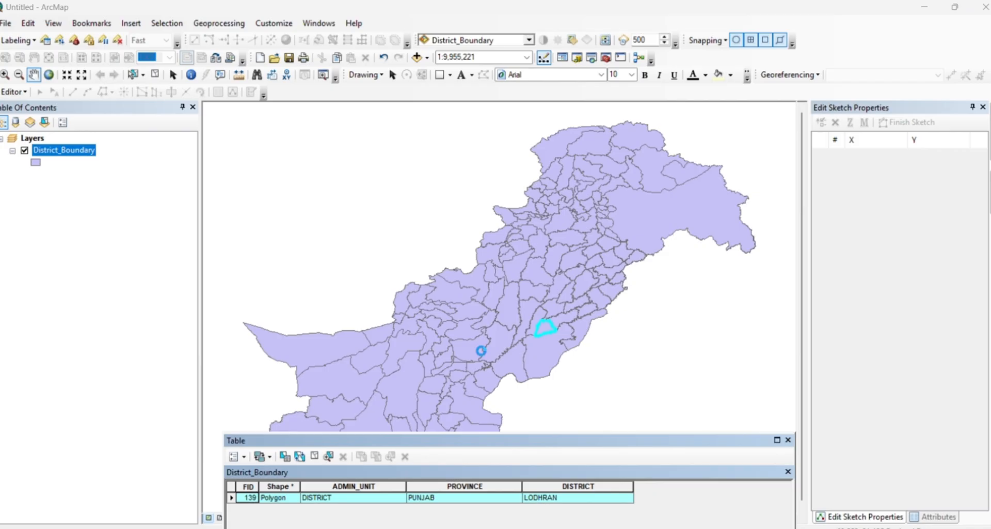
left_click(609, 298)
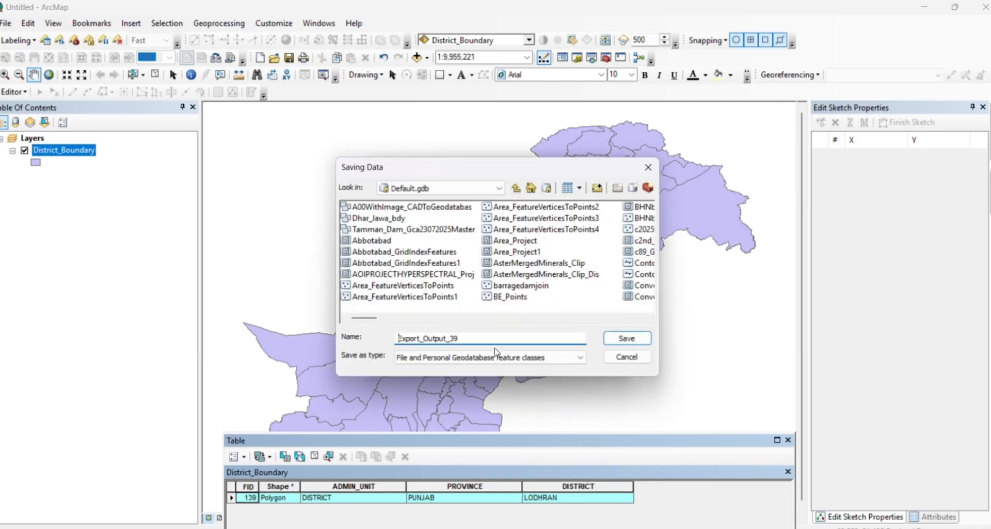
double_click(445, 338)
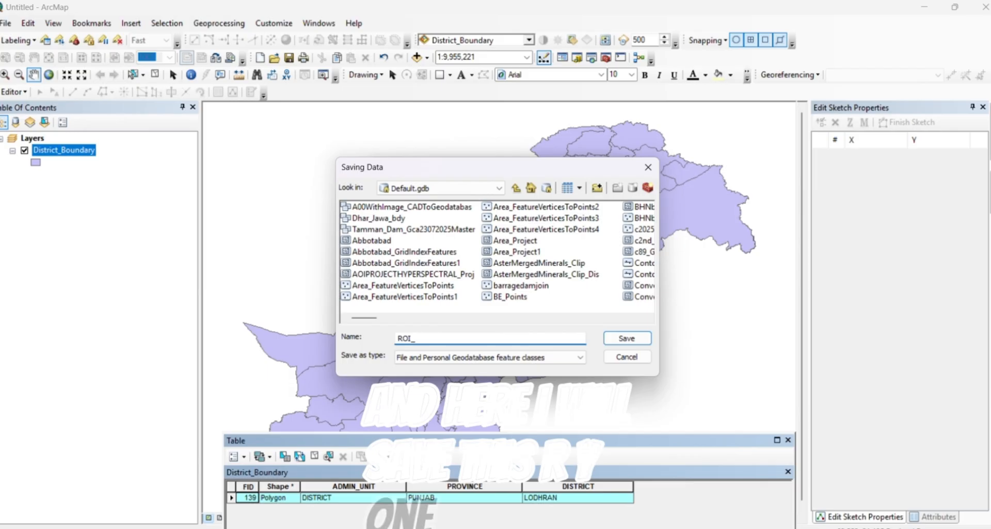
type("_")
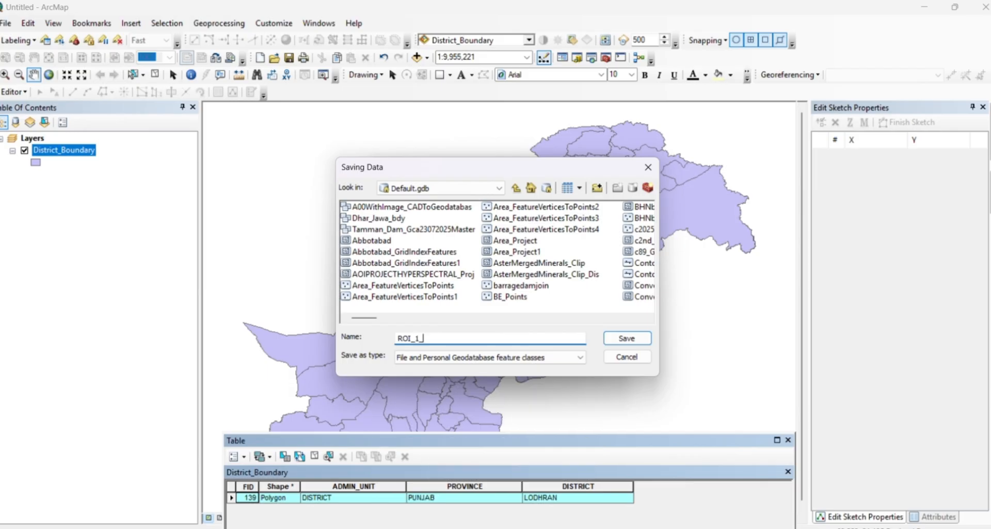
type("Lodhran")
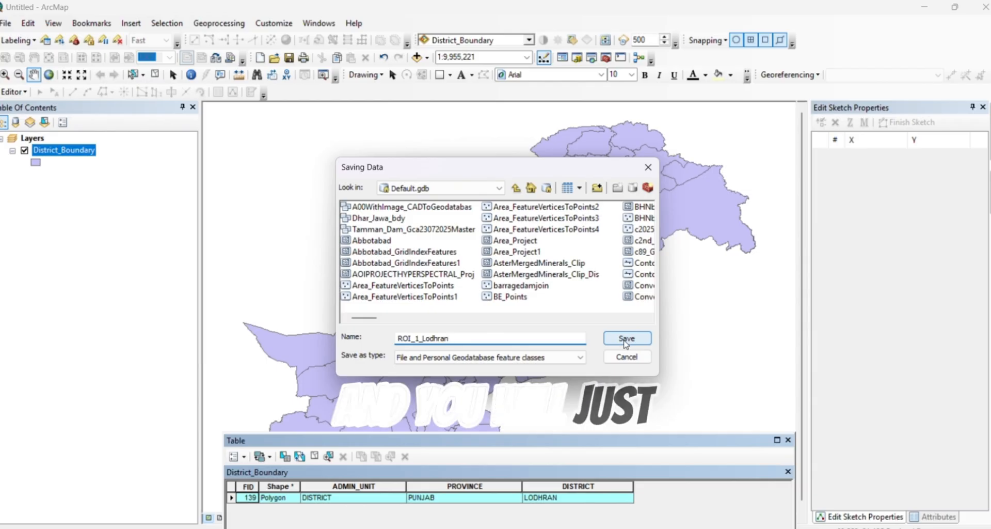
left_click(625, 340)
left_click(542, 362)
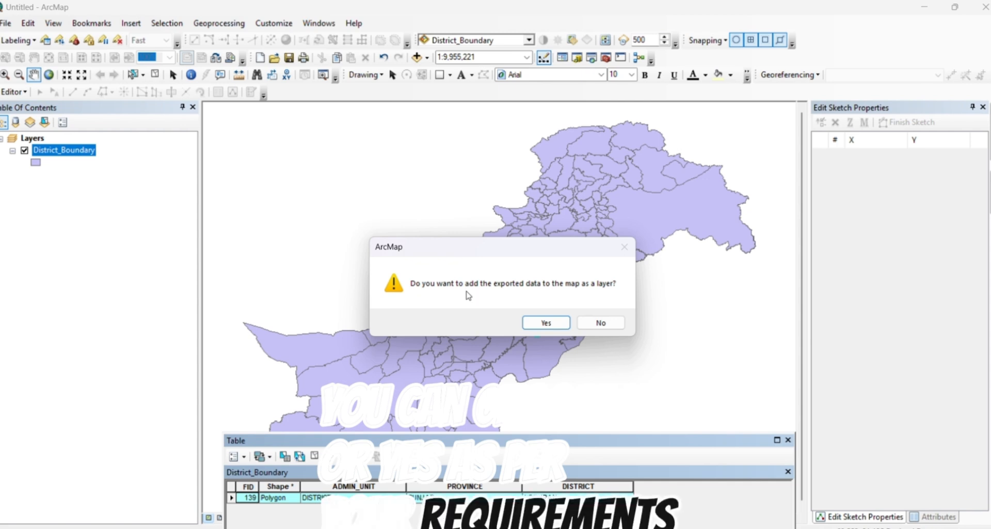
left_click(553, 324)
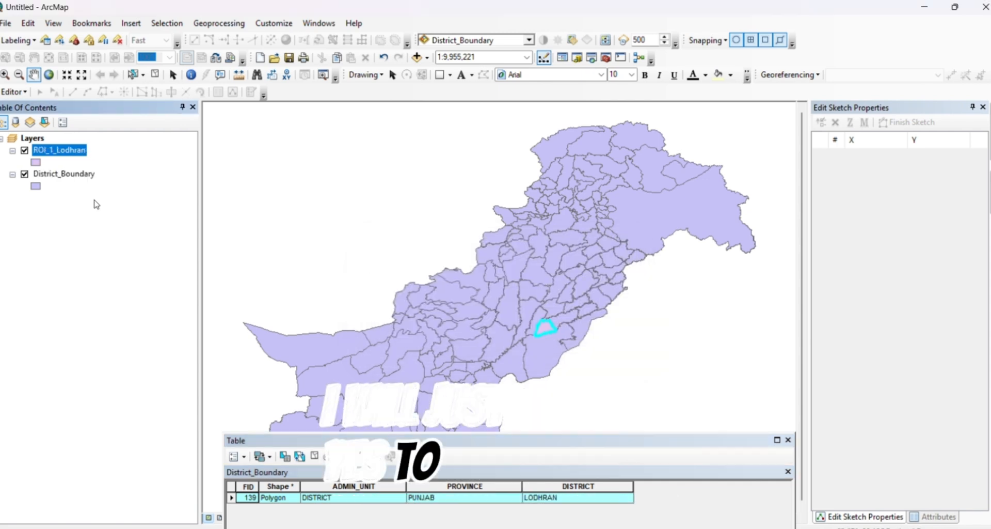
Hide the District_Boundary layer and examine the extracted ROI_1_Lodhran polygon up close
left_click(25, 174)
scroll(554, 332, "down", 5)
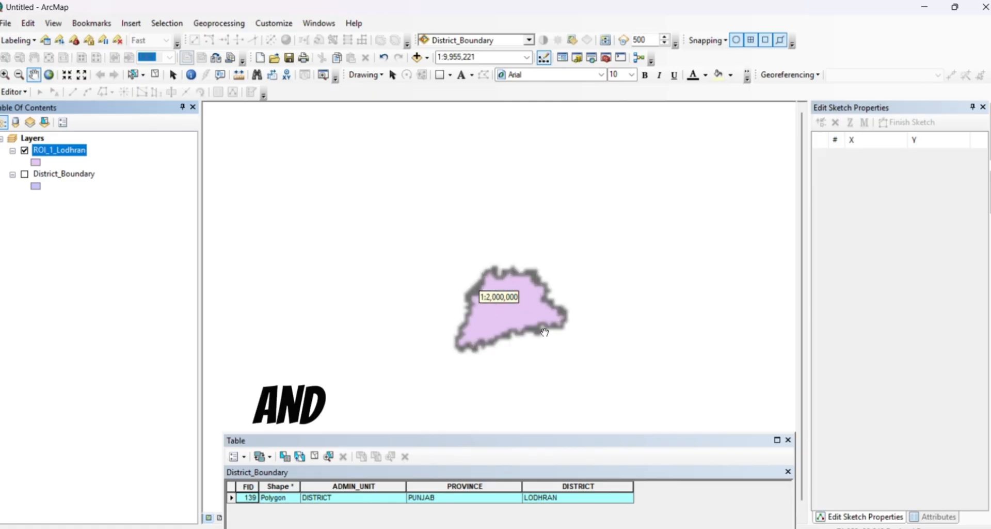
left_click_drag(652, 359, 507, 234)
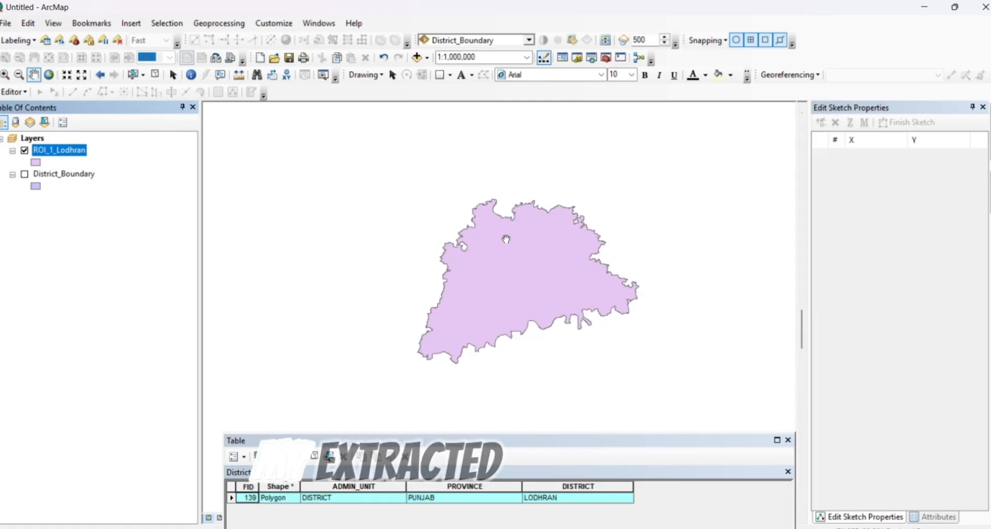
scroll(502, 295, "down", 1)
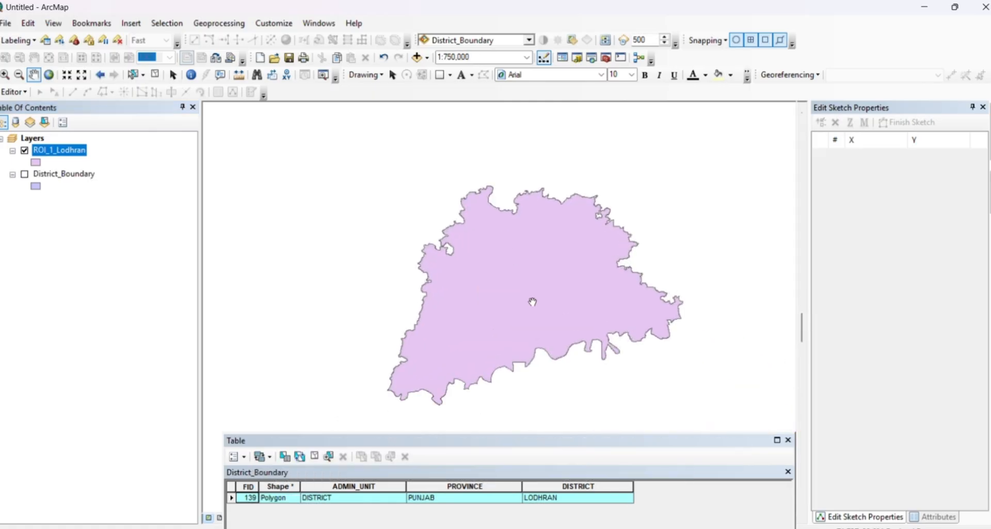
Hide the ROI_1_Lodhran layer, show District_Boundary again across the whole country, and clear the selected features
left_click(24, 174)
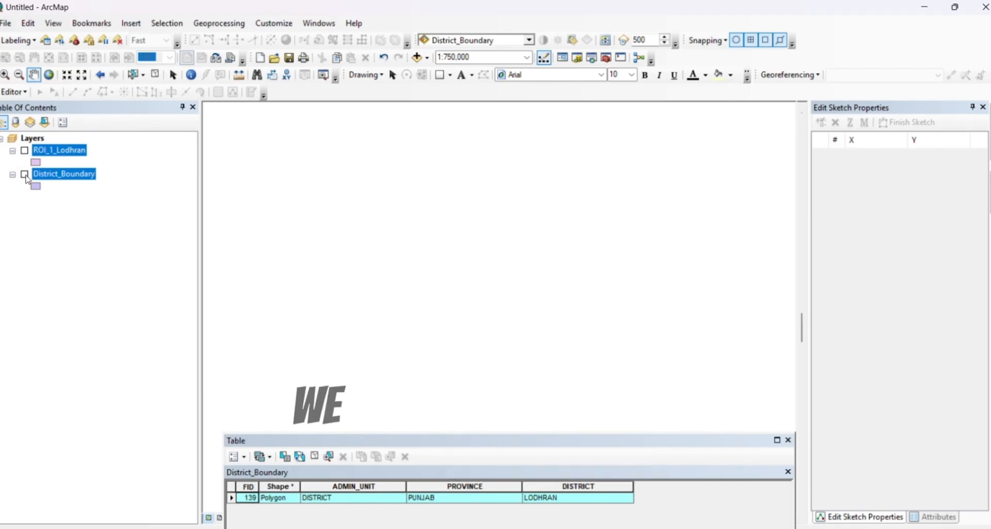
scroll(501, 332, "up", 4)
scroll(500, 332, "up", 3)
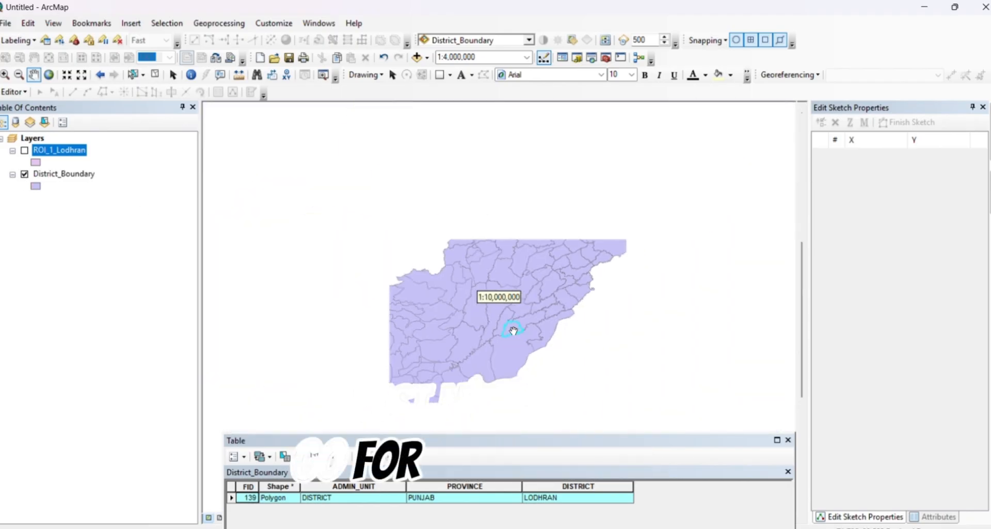
left_click_drag(469, 329, 472, 291)
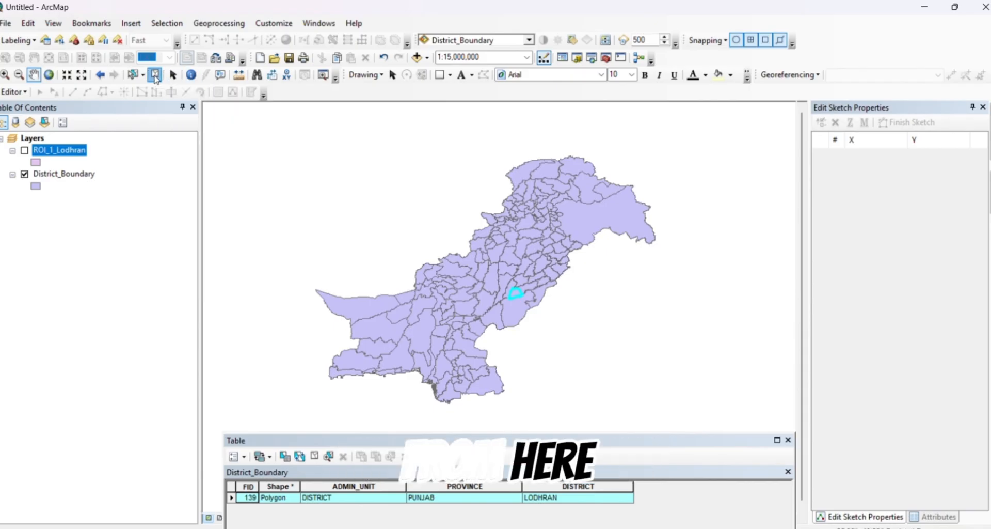
left_click(155, 77)
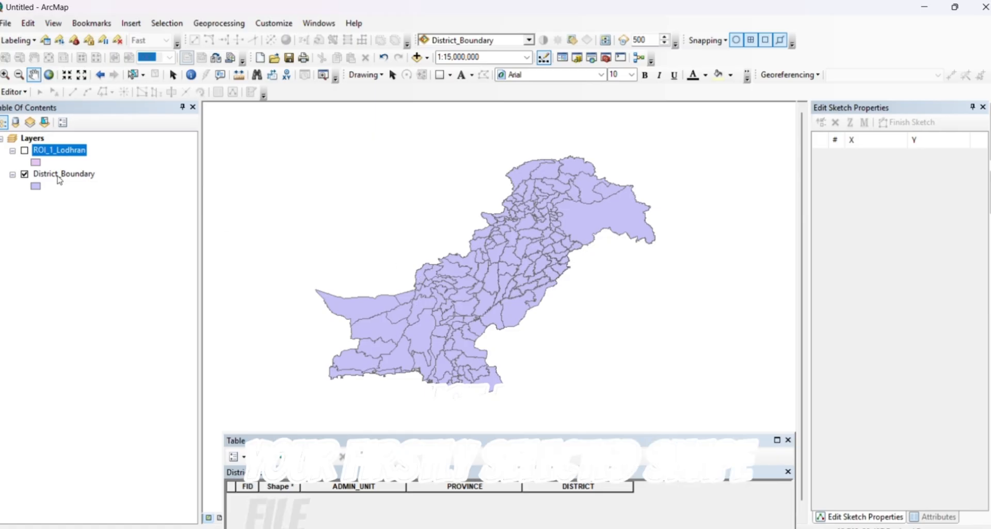
Start a new attribute query on the District_Boundary table with the expression "DISTRICT" IN() and list the field's unique values
left_click_drag(354, 440, 307, 137)
left_click(237, 151)
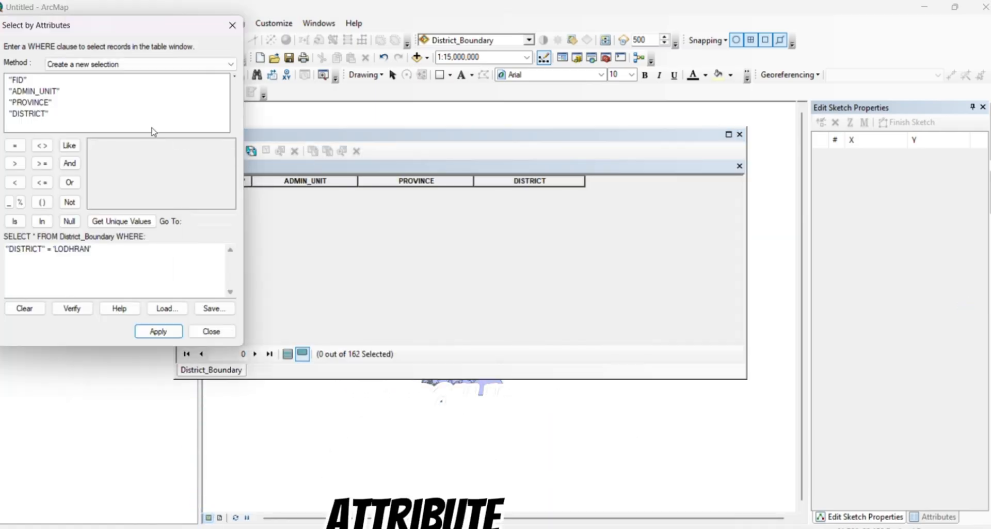
left_click_drag(93, 249, 6, 249)
left_click(24, 307)
double_click(37, 114)
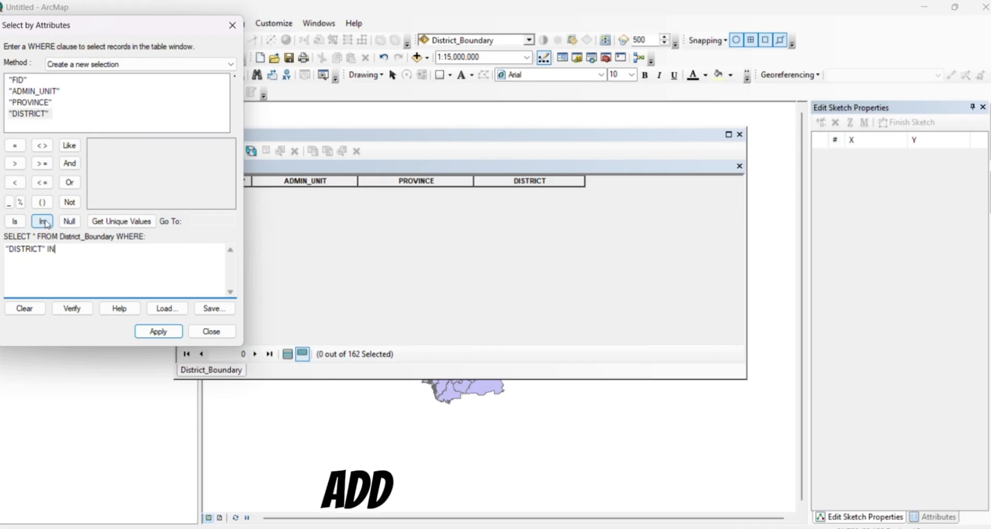
left_click(42, 202)
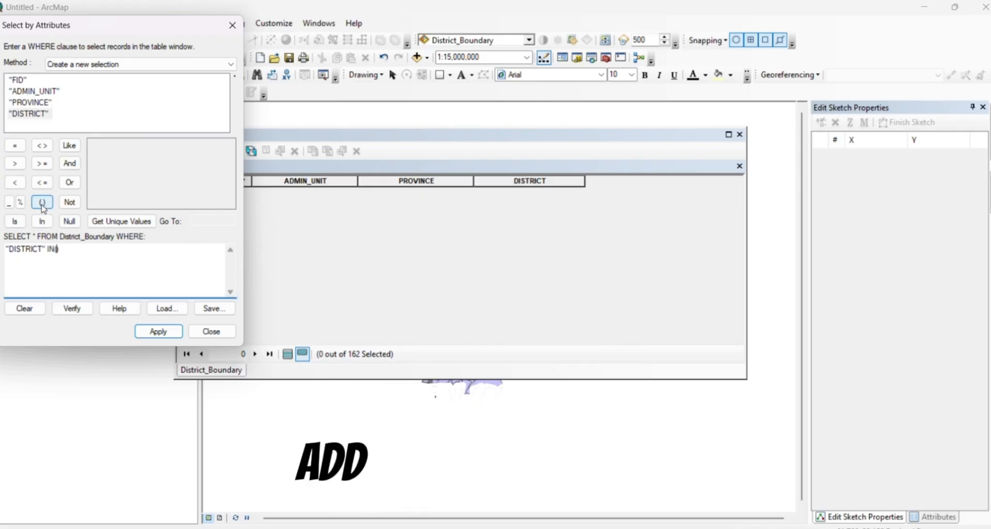
left_click(118, 221)
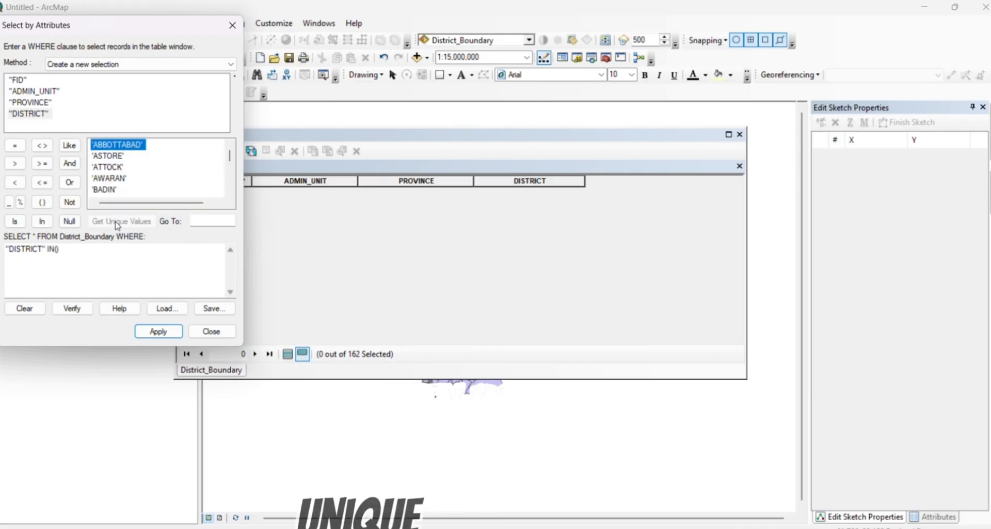
Complete the IN list with 'ASTORE', 'ATTOCK', 'AWARAN', 'BADIN' and 'BAGH', apply the selection, and close the query
left_click(60, 252)
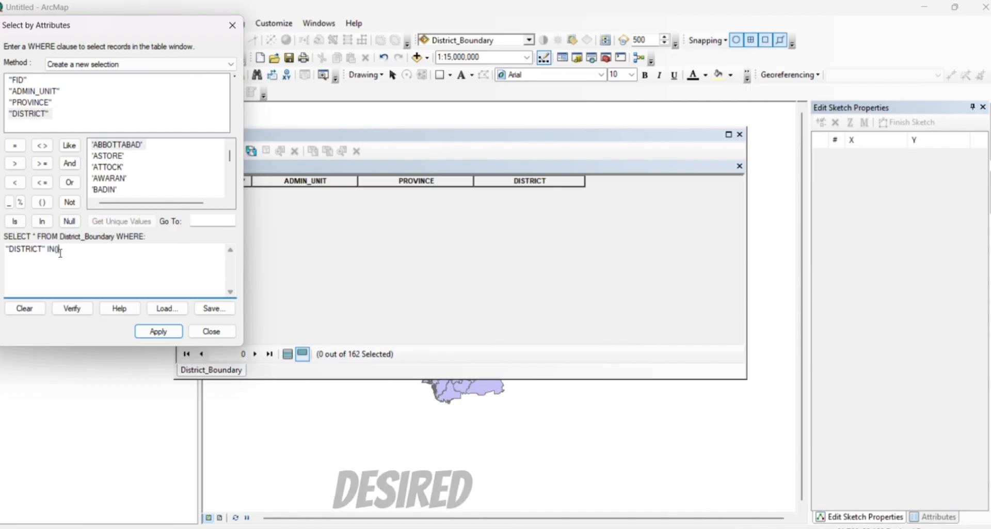
double_click(117, 157)
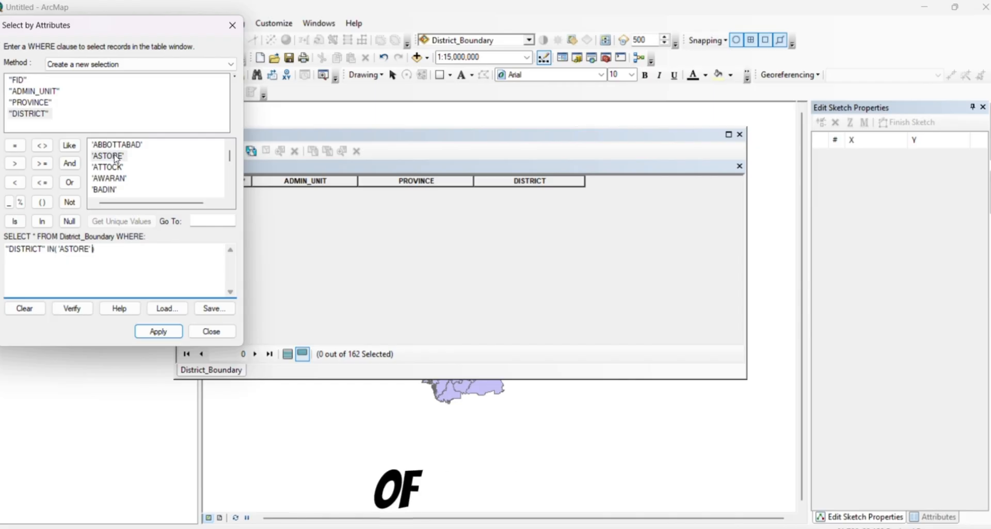
left_click(113, 167)
double_click(107, 177)
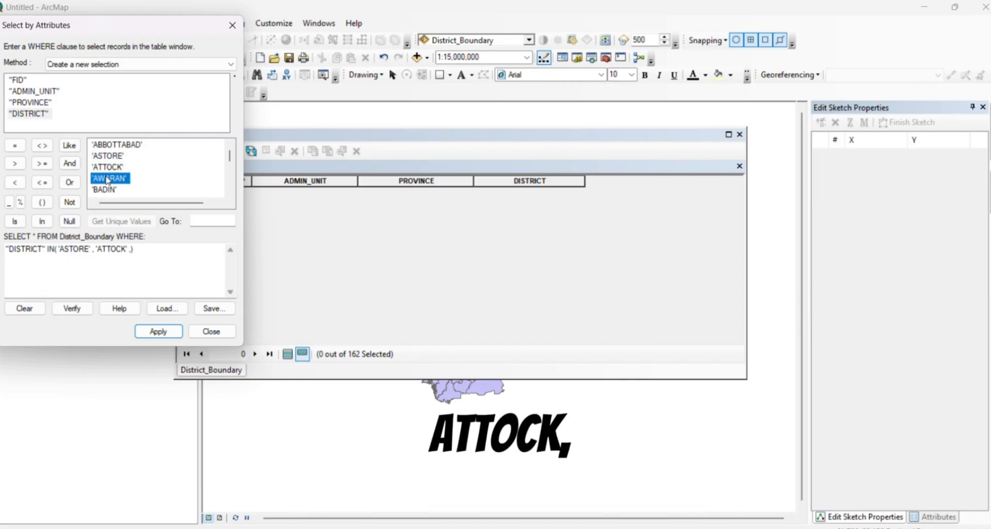
type(",")
double_click(99, 188)
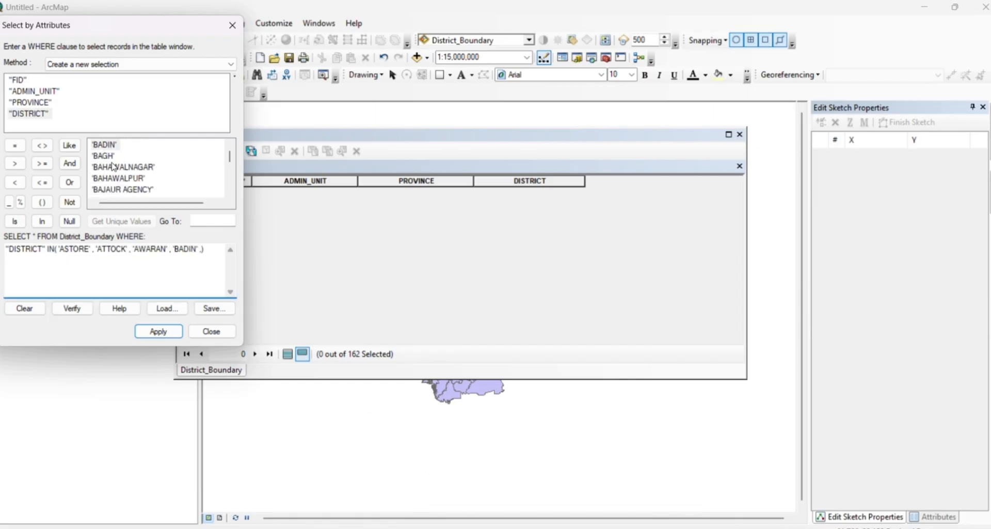
double_click(106, 156)
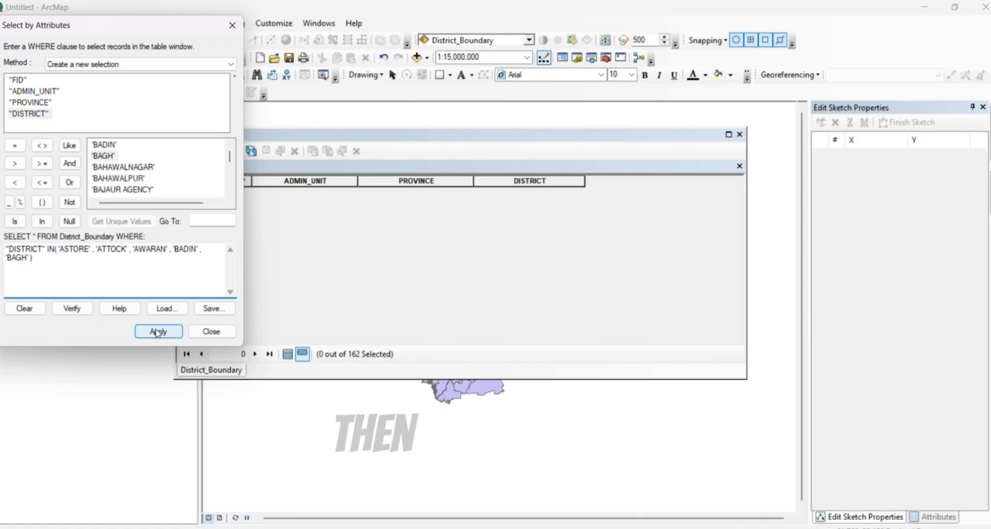
left_click(157, 331)
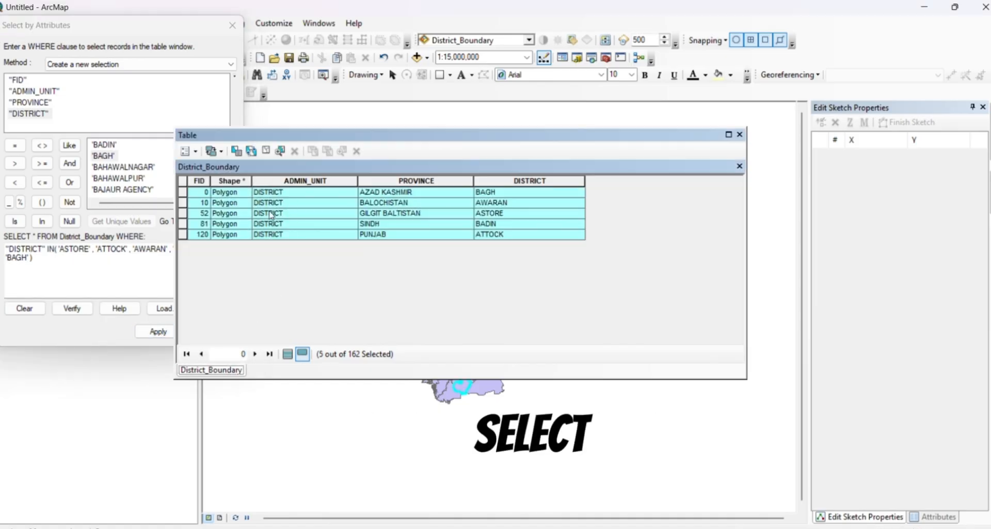
left_click(233, 25)
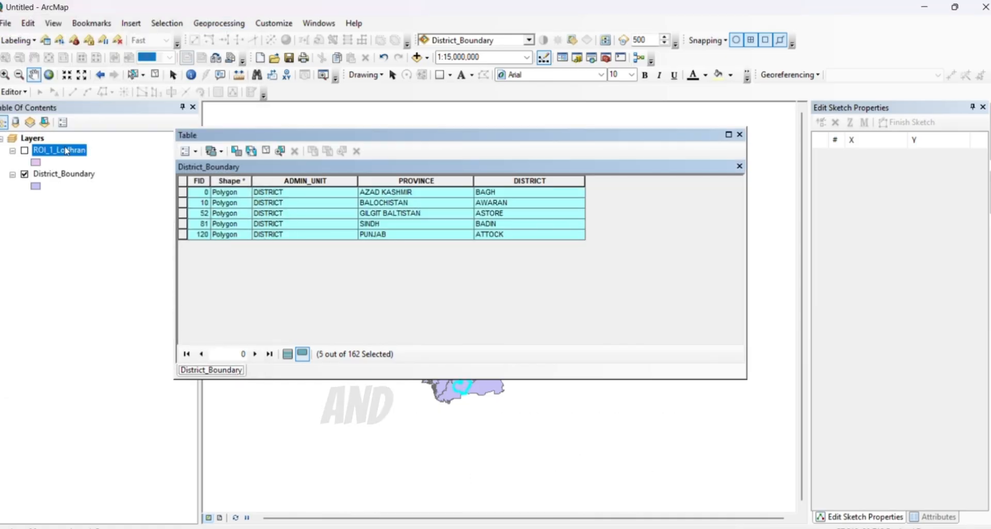
Export the selected District_Boundary features to Default.gdb as ROI_23 and add the result to the map as a layer
right_click(44, 179)
mouse_move(99, 405)
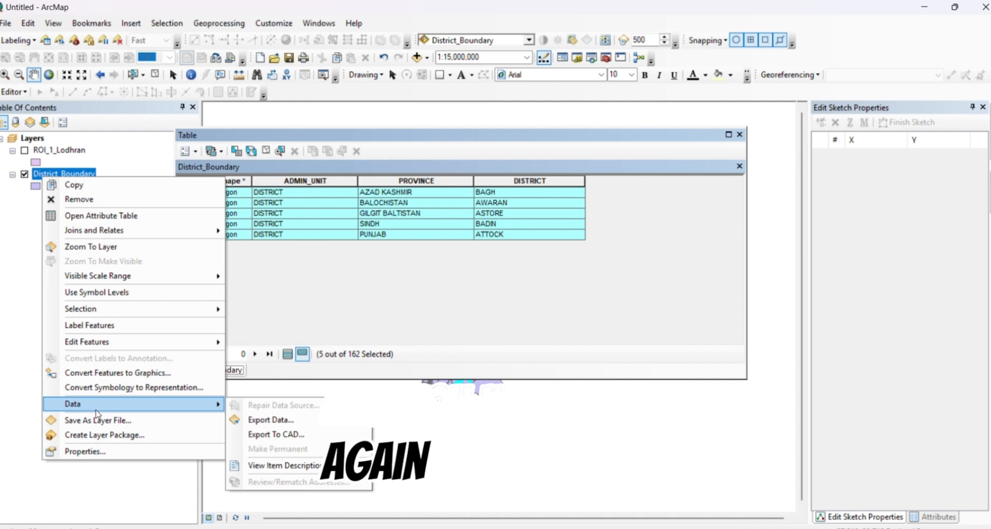
left_click(266, 419)
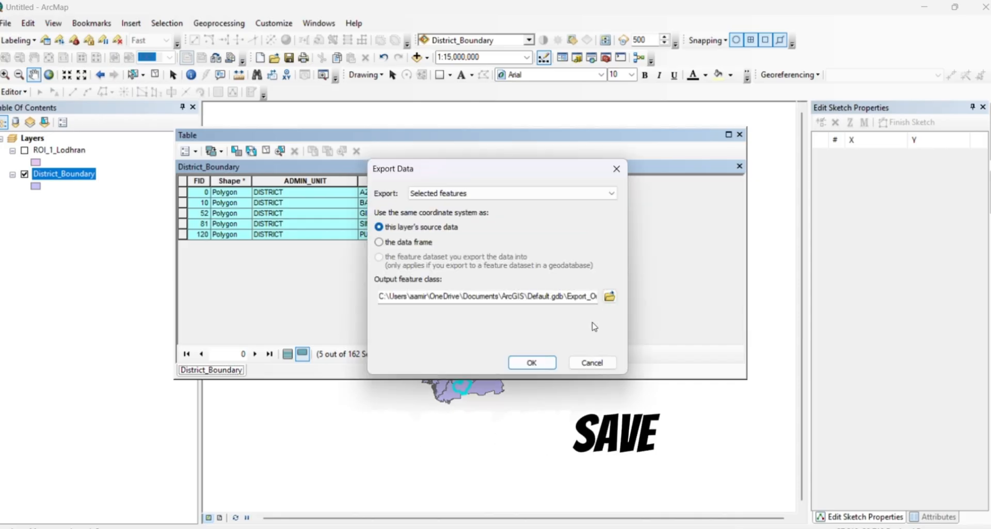
left_click(609, 294)
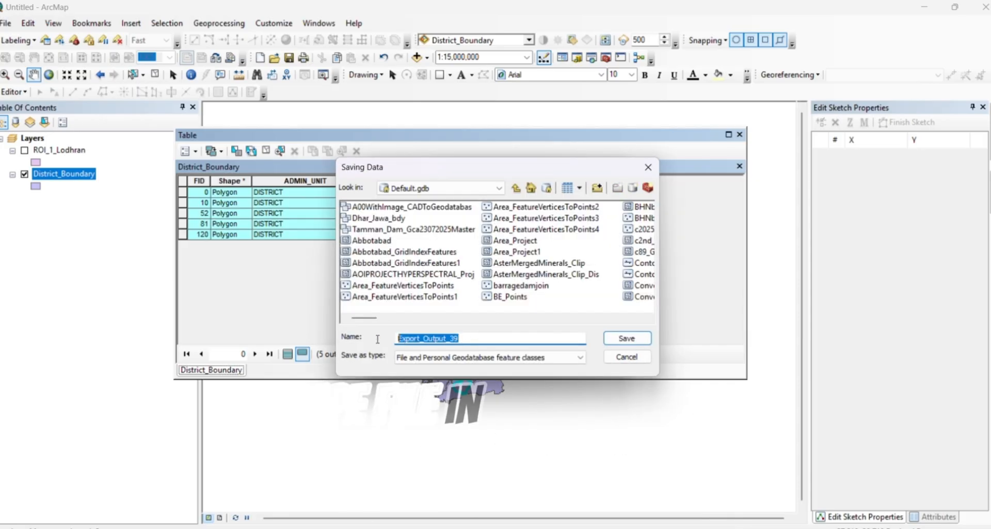
type("ROI")
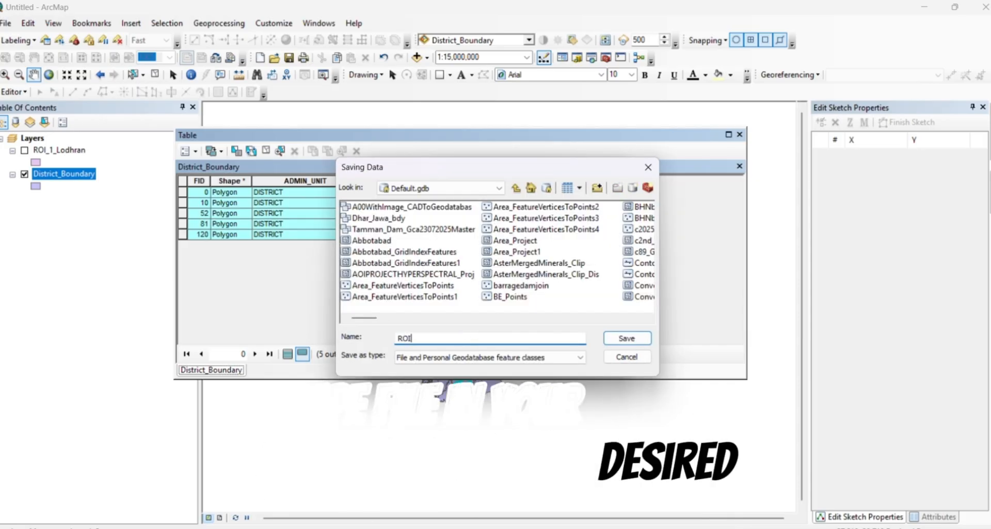
type("_23")
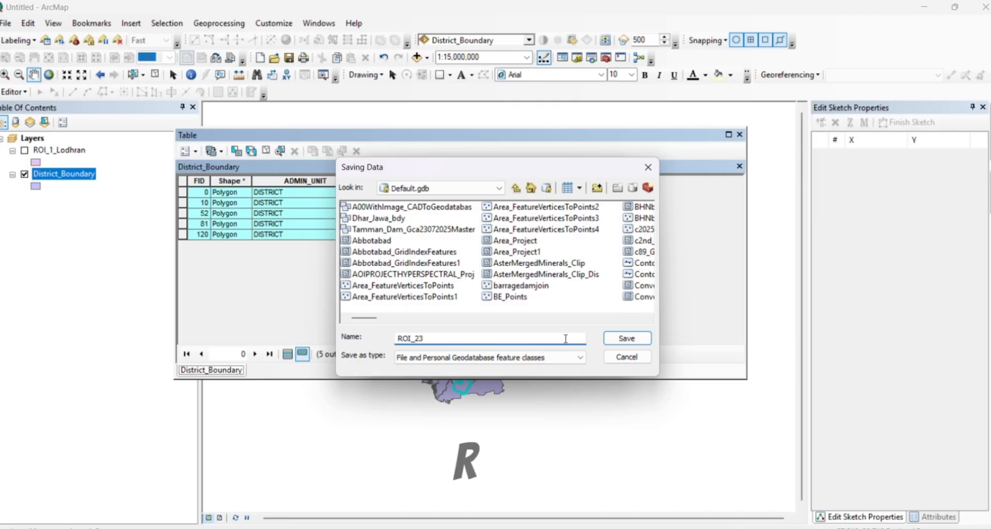
left_click(627, 338)
left_click(533, 361)
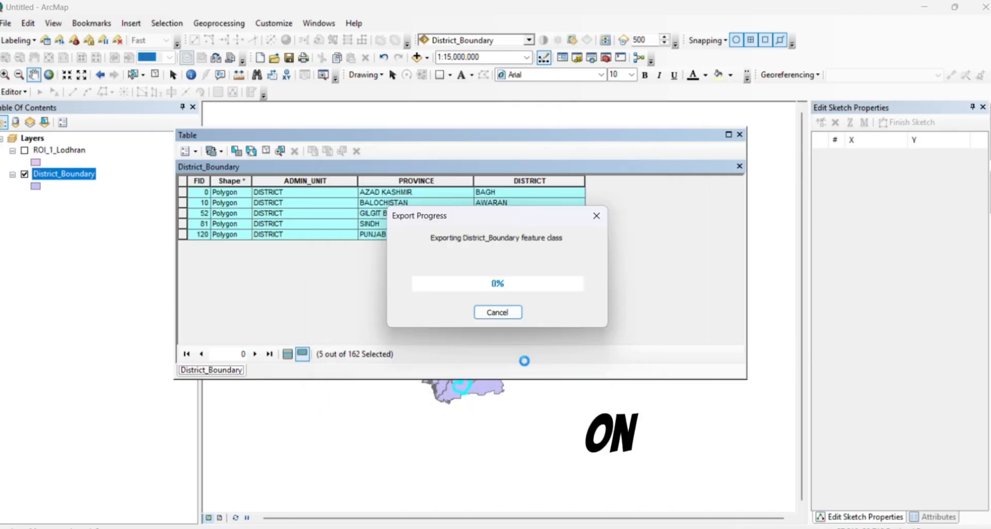
left_click(546, 323)
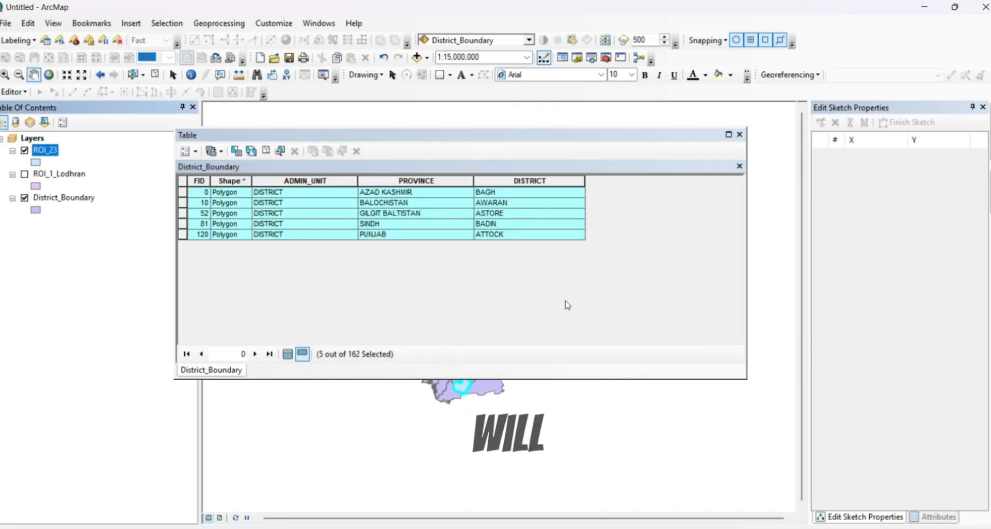
Close the attribute table, hide the District_Boundary layer, and examine the extracted ROI_23 polygons on the map
left_click(740, 134)
left_click(24, 198)
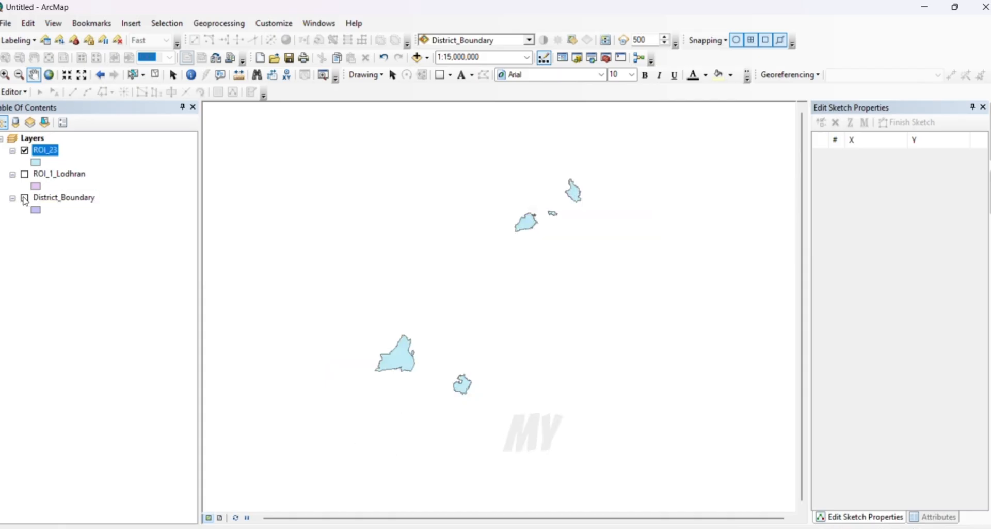
scroll(418, 380, "down", 2)
scroll(418, 380, "up", 3)
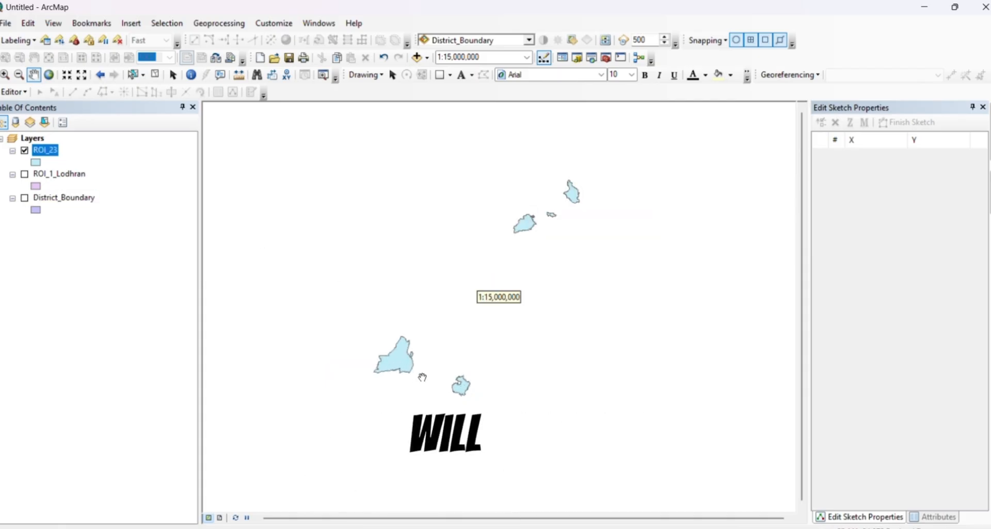
scroll(428, 362, "down", 3)
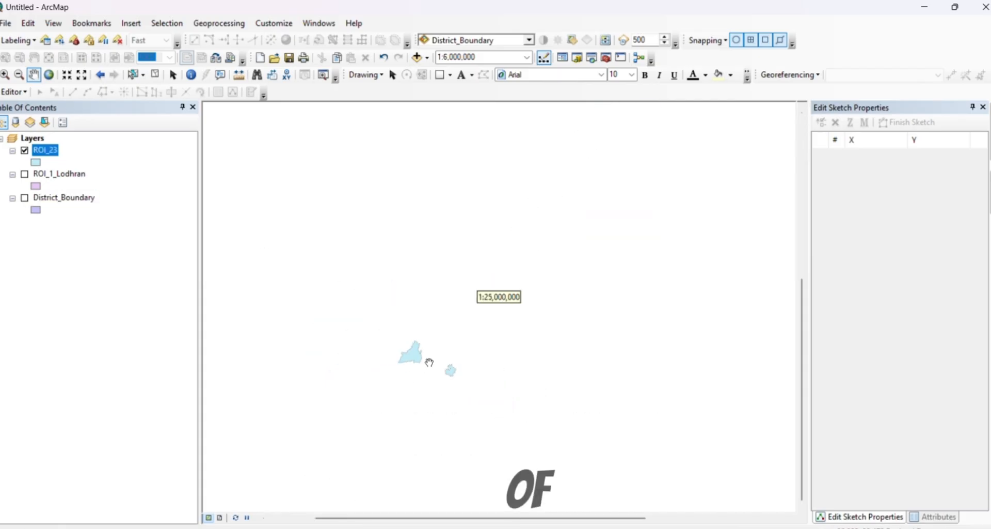
scroll(470, 325, "up", 2)
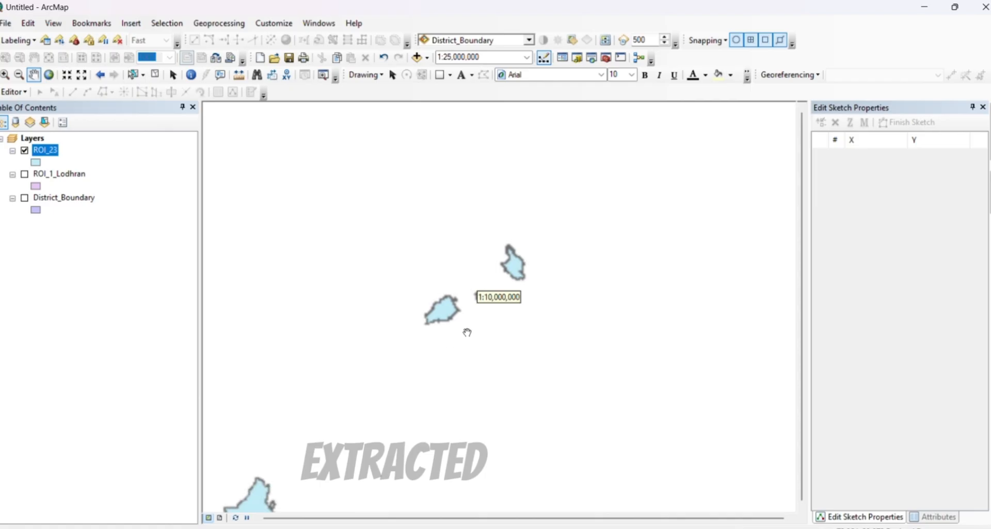
Turn on feature labels for the ROI_23 layer and set the label field to DISTRICT
right_click(47, 154)
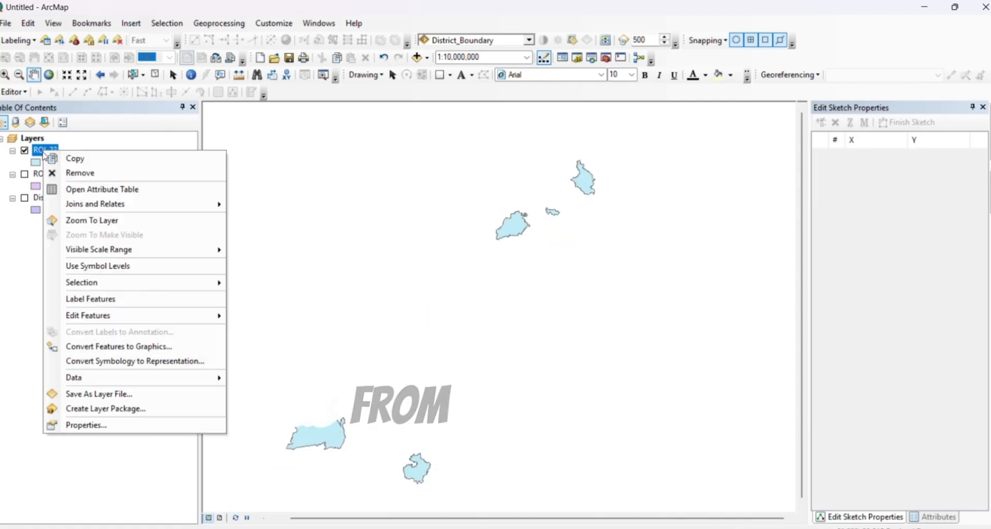
left_click(90, 299)
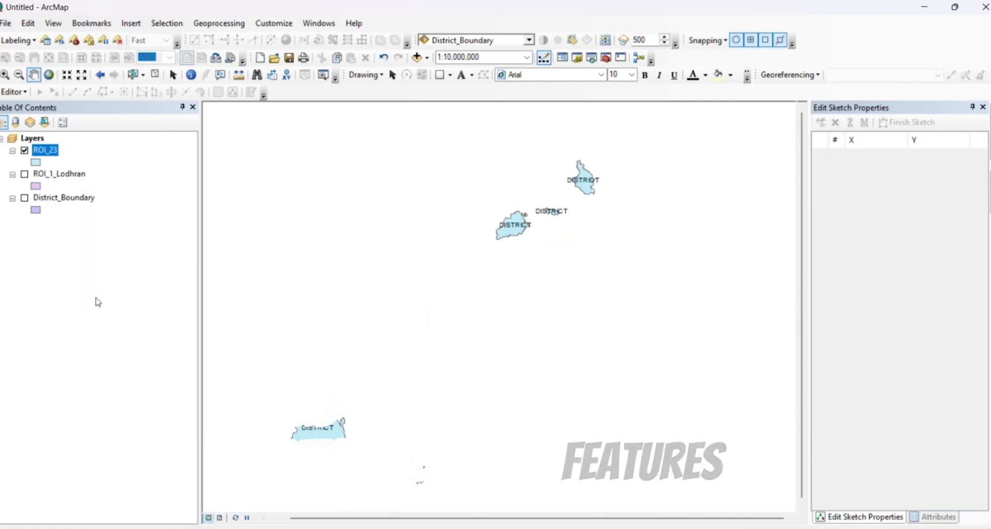
right_click(47, 151)
left_click(108, 426)
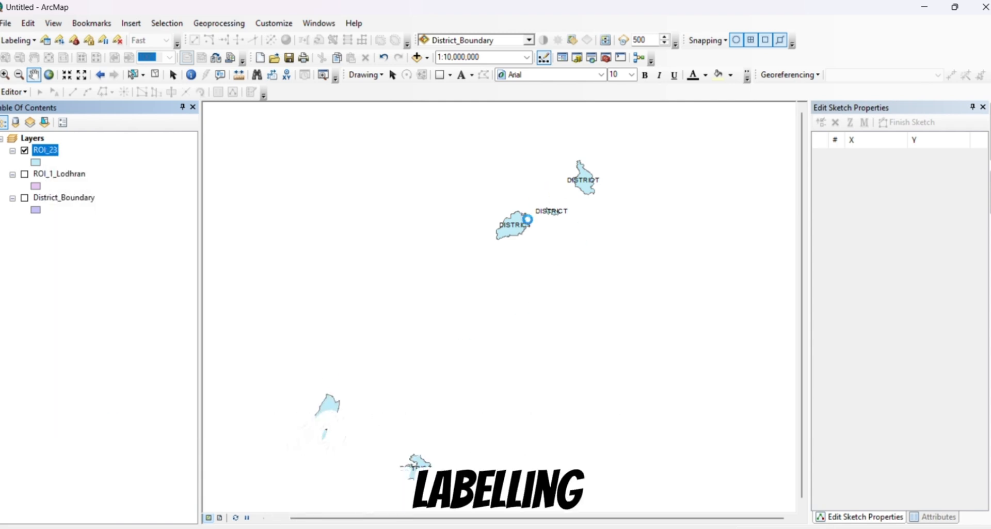
double_click(47, 151)
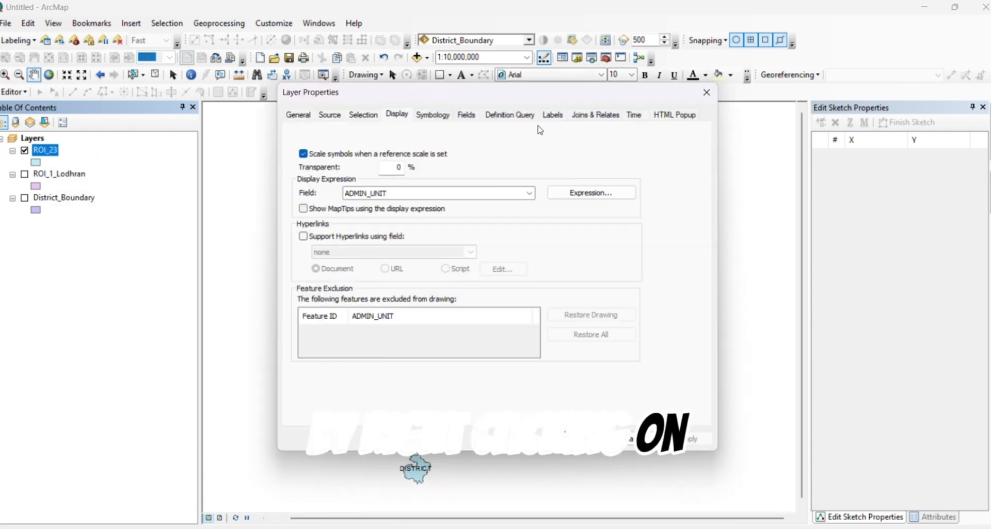
left_click(553, 114)
left_click(443, 221)
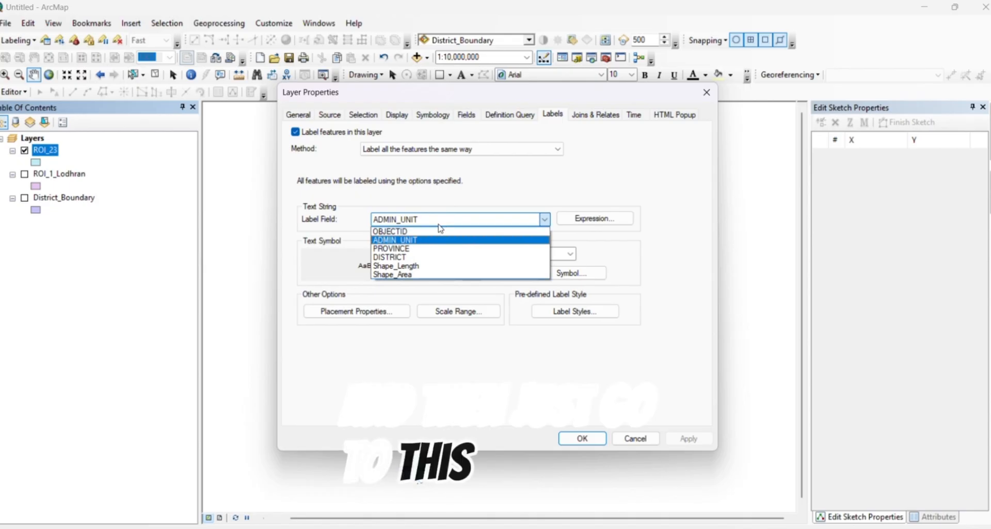
left_click(407, 256)
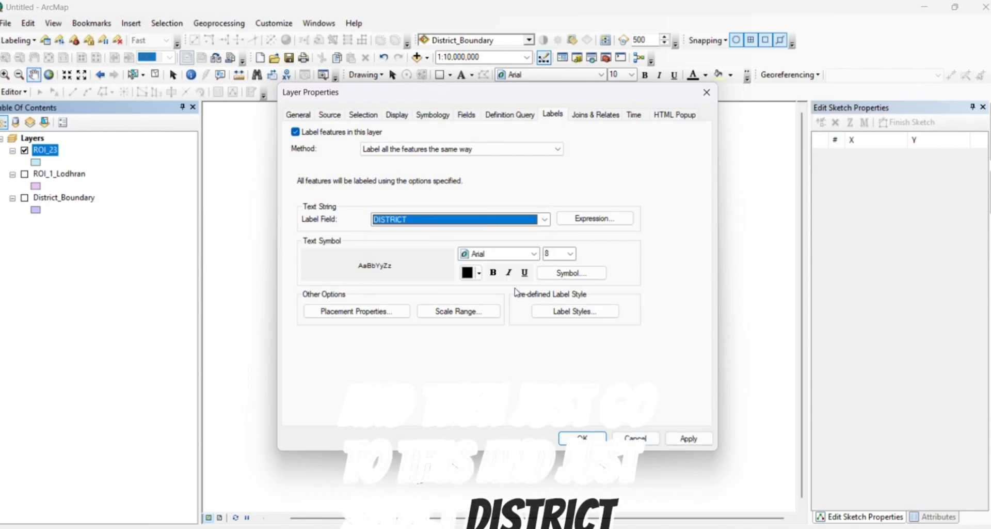
Format the ROI_23 labels as Arial Narrow, size 10, bold and magenta, and apply the layer properties
left_click(533, 254)
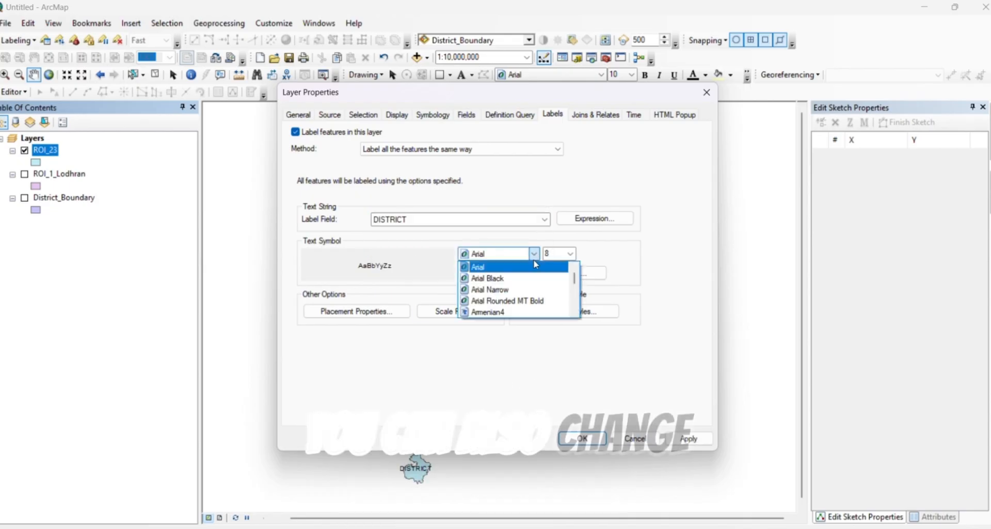
left_click(490, 289)
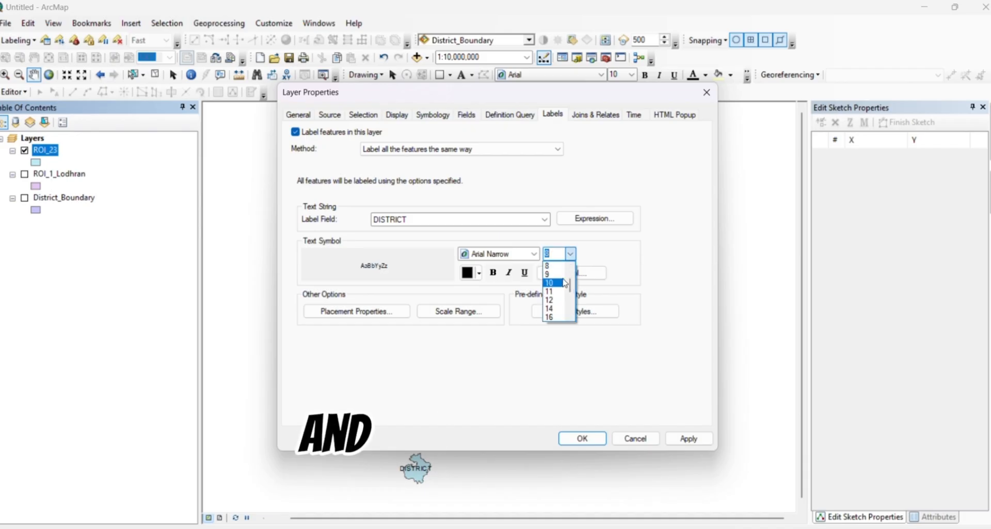
left_click(564, 283)
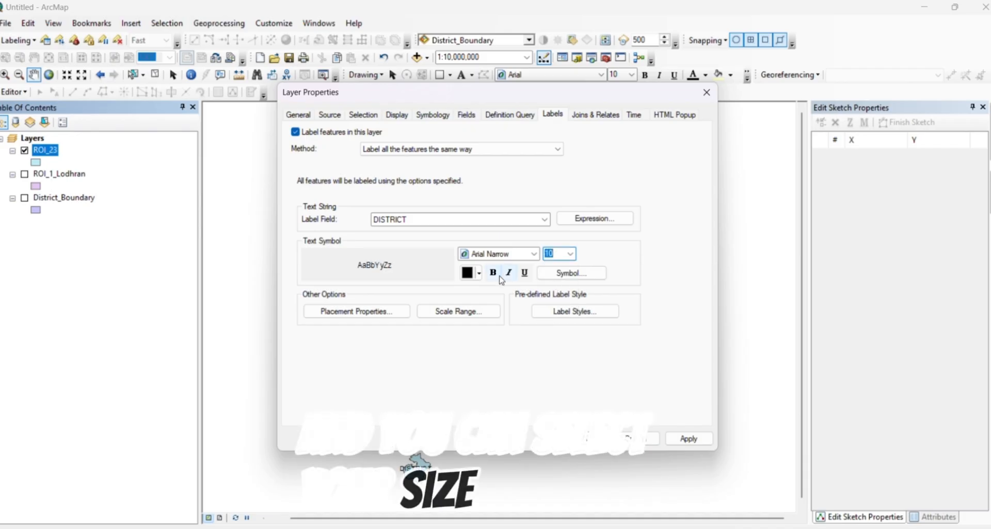
left_click(493, 272)
left_click(479, 273)
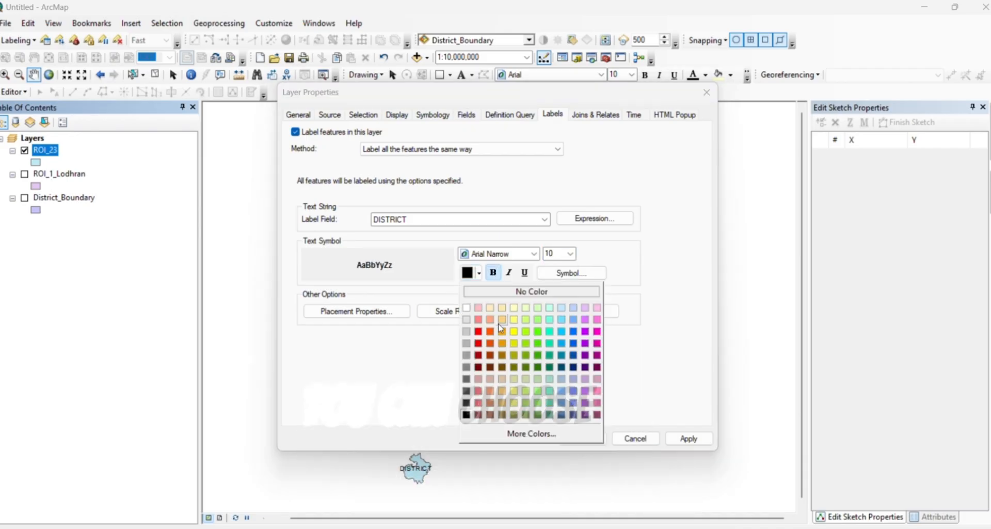
left_click(597, 331)
left_click(582, 438)
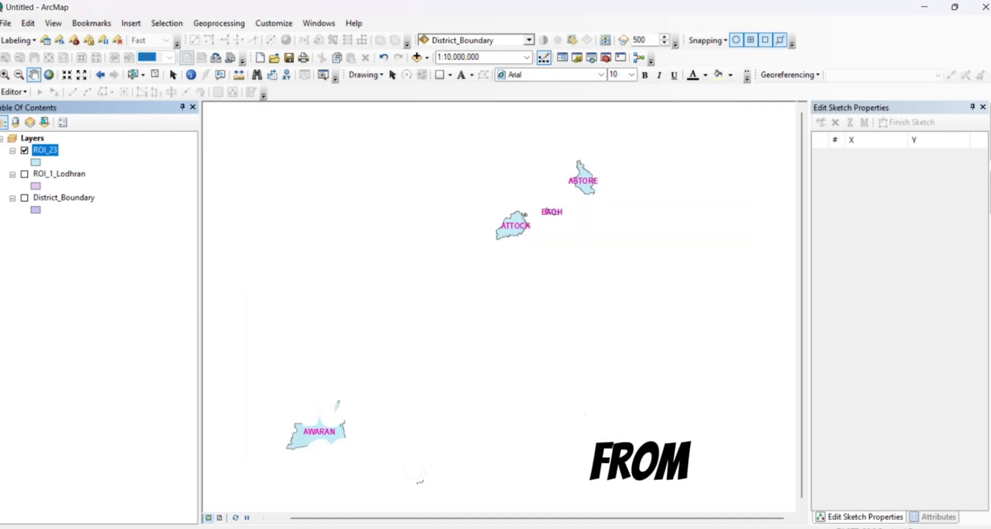
scroll(586, 174, "up", 3)
scroll(468, 314, "down", 3)
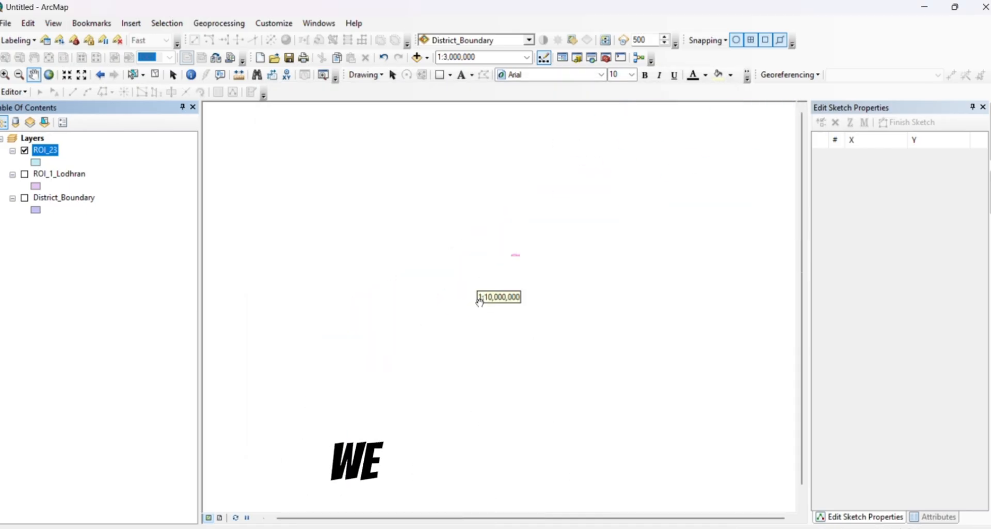
left_click_drag(418, 376, 452, 331)
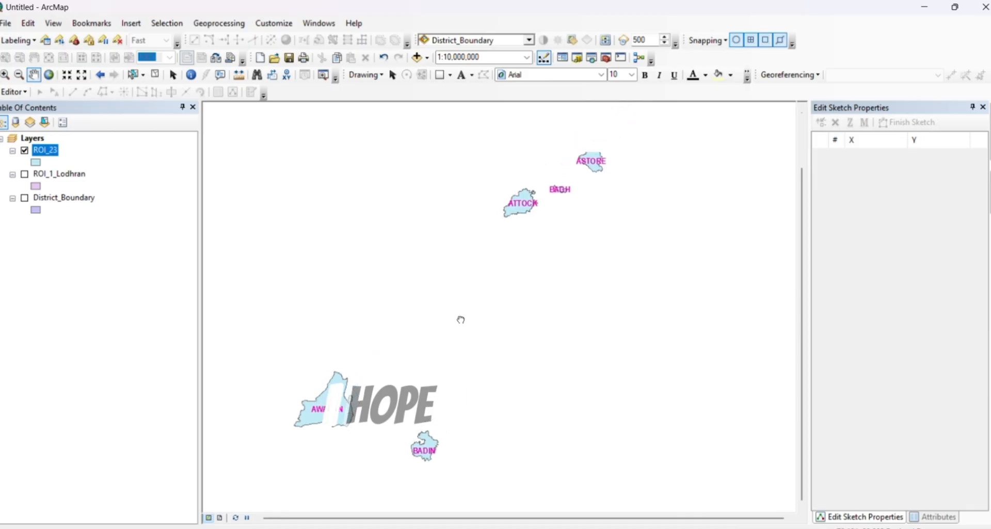